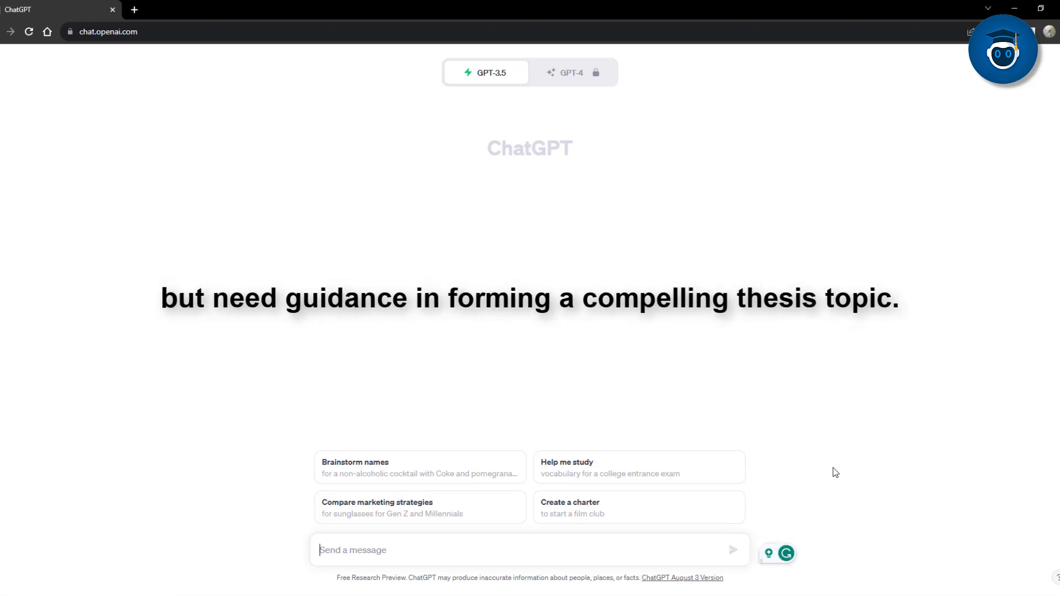
Ask ChatGPT for help with a social media thesis topic and review the ten suggested topics
text(Hey chatgpt i)
text('m)
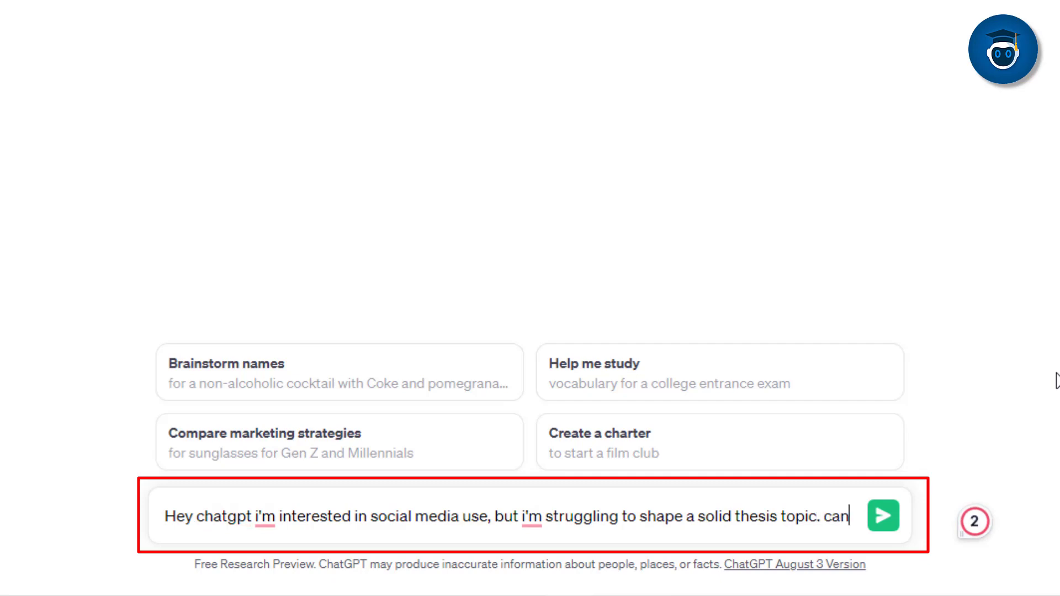
text(you assist )
text(me?)
key(Return)
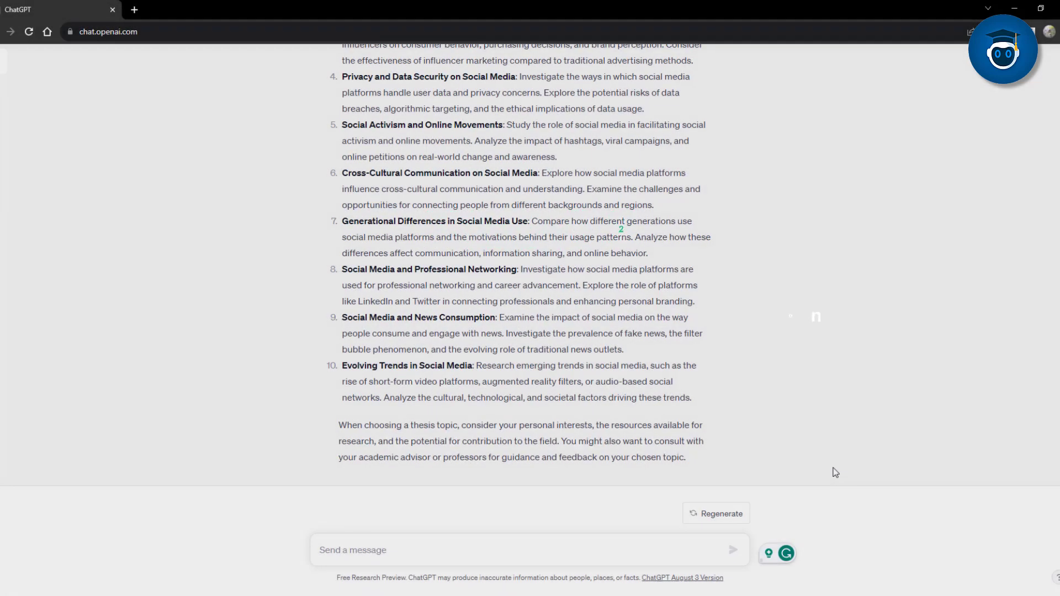
scroll(836, 473, up, 6)
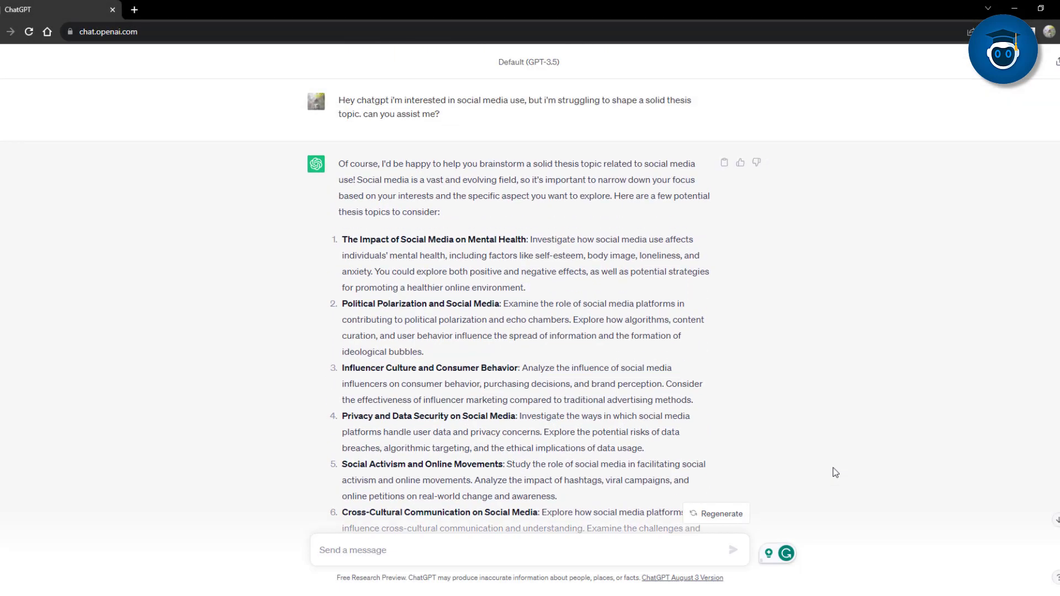
scroll(836, 474, down, 6)
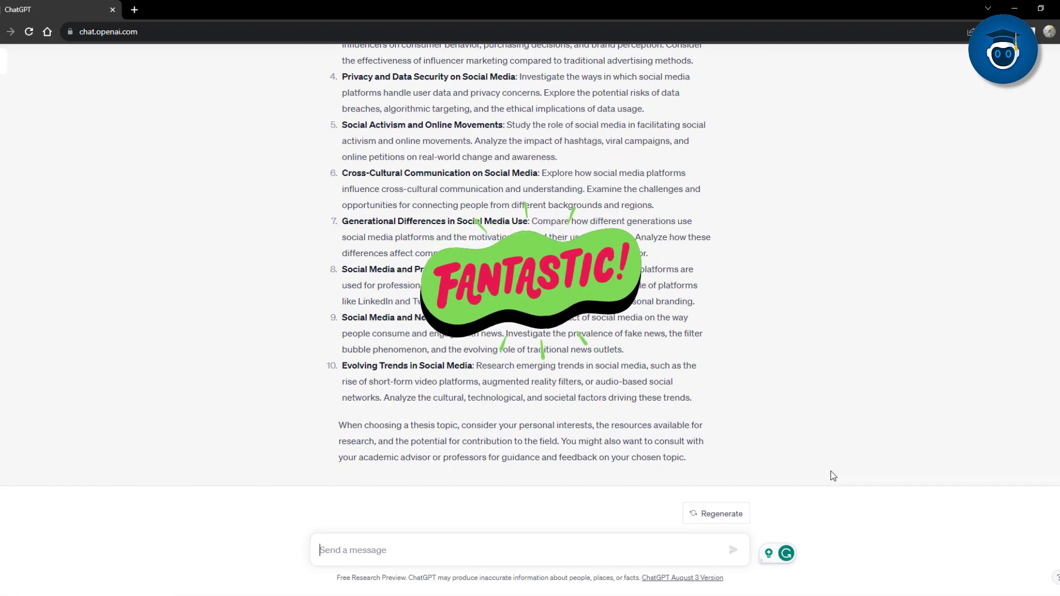
Ask how to frame a research question, then request questions on social media's mental health impact
text(how can i frame a )
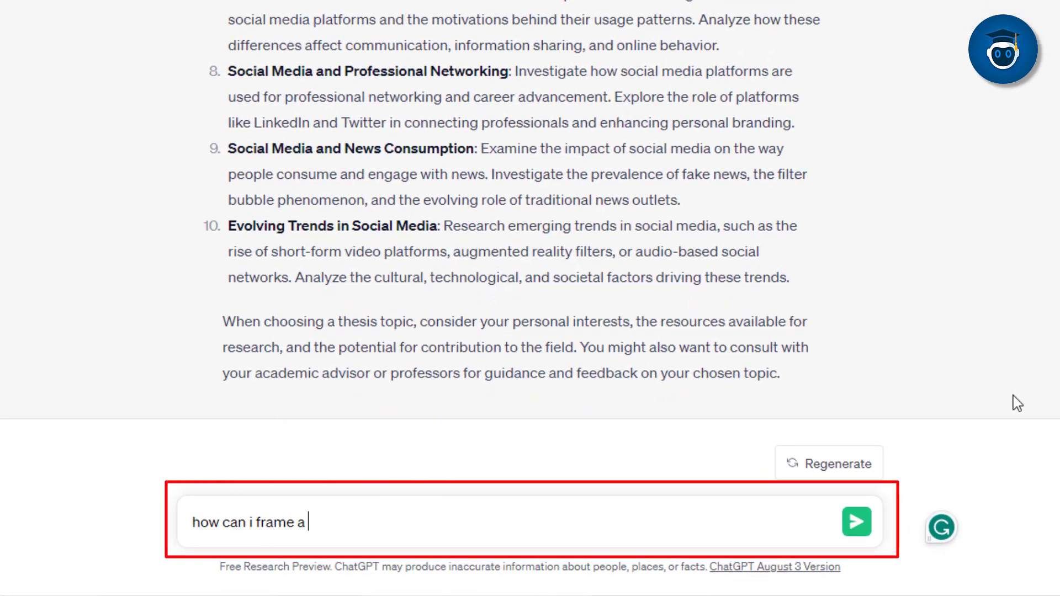
text(research question based on that topic?)
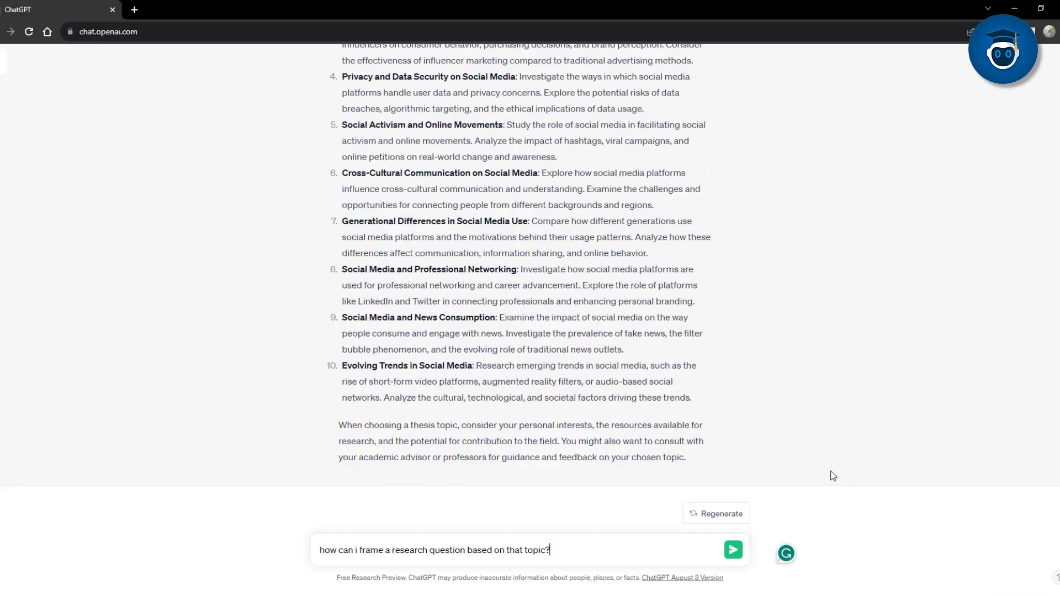
key(Return)
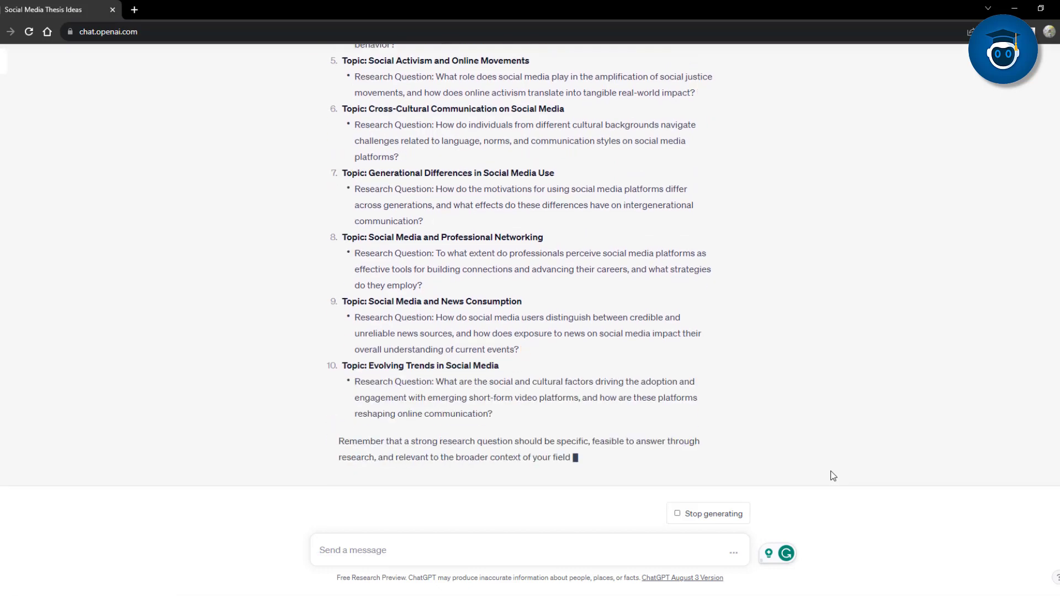
scroll(833, 476, up, 8)
scroll(834, 477, down, 8)
text(chatgpt)
text( can you create research questi)
text(ons based on the topic the impact)
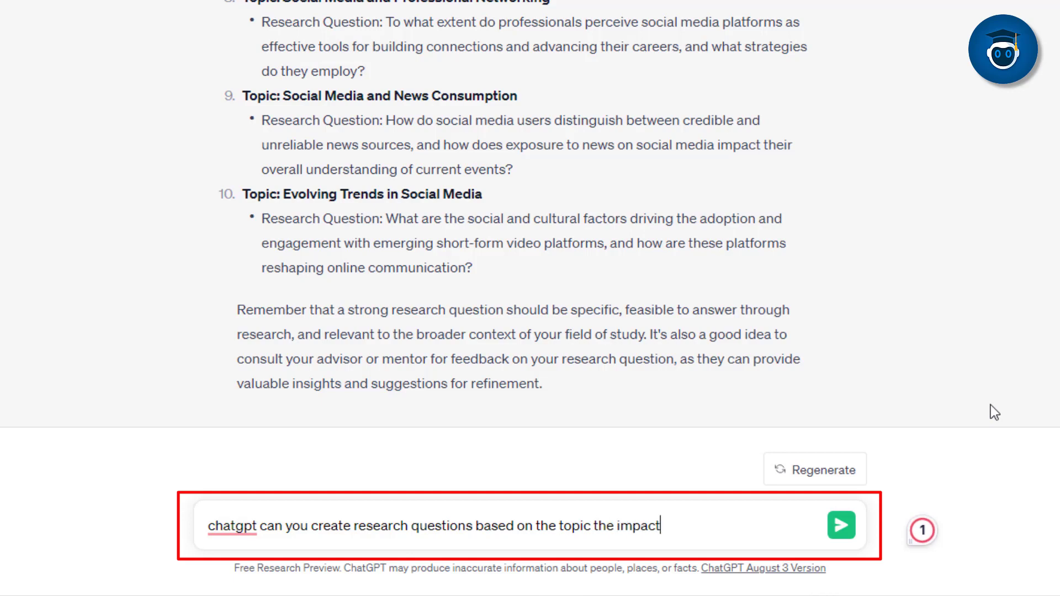
text( of social media on mental health?)
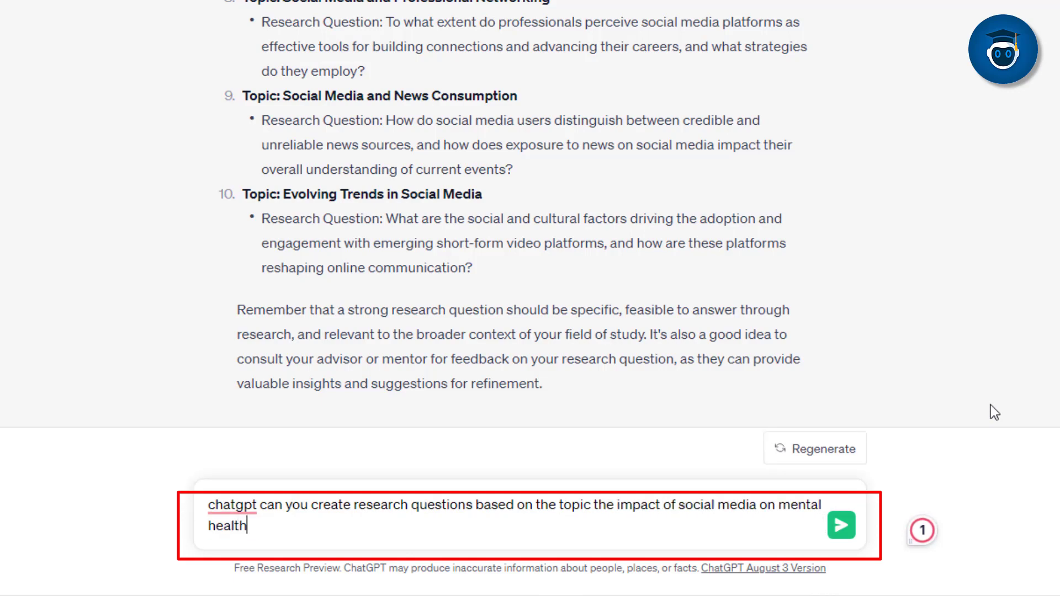
key(Return)
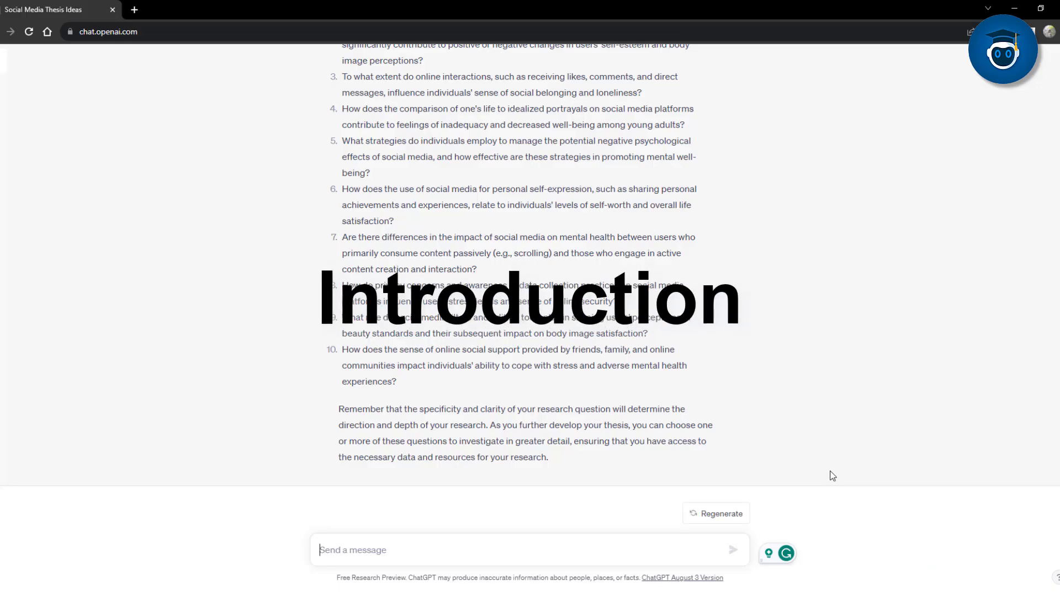
Request a thesis introduction with article links, then ask ChatGPT to identify gaps in existing literature
text(help me write the thesis introduction?provide me with existing liter)
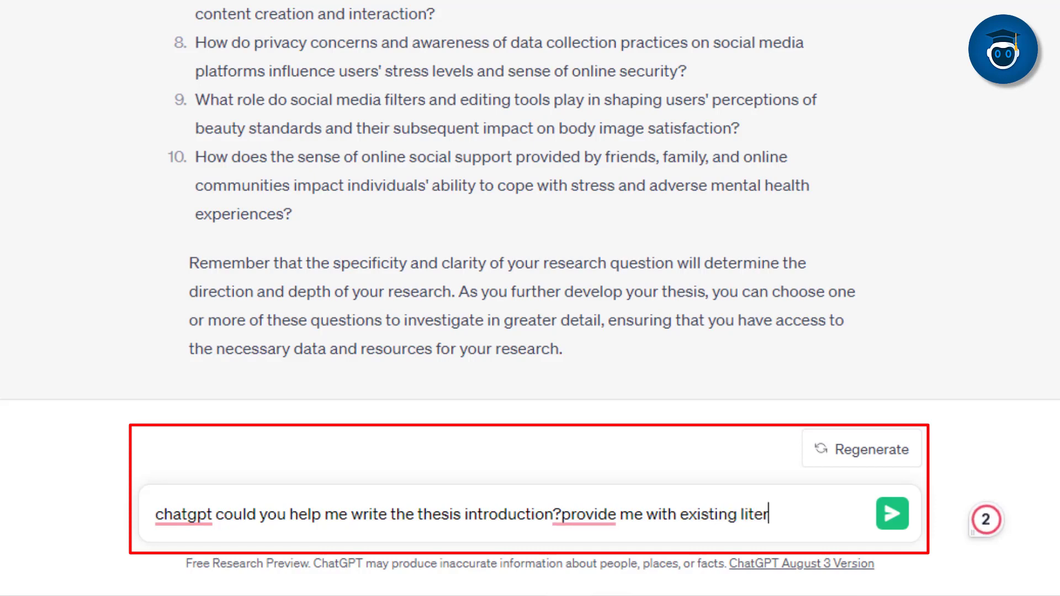
text( for the relationship between social media use and students mental health.base it on scient)
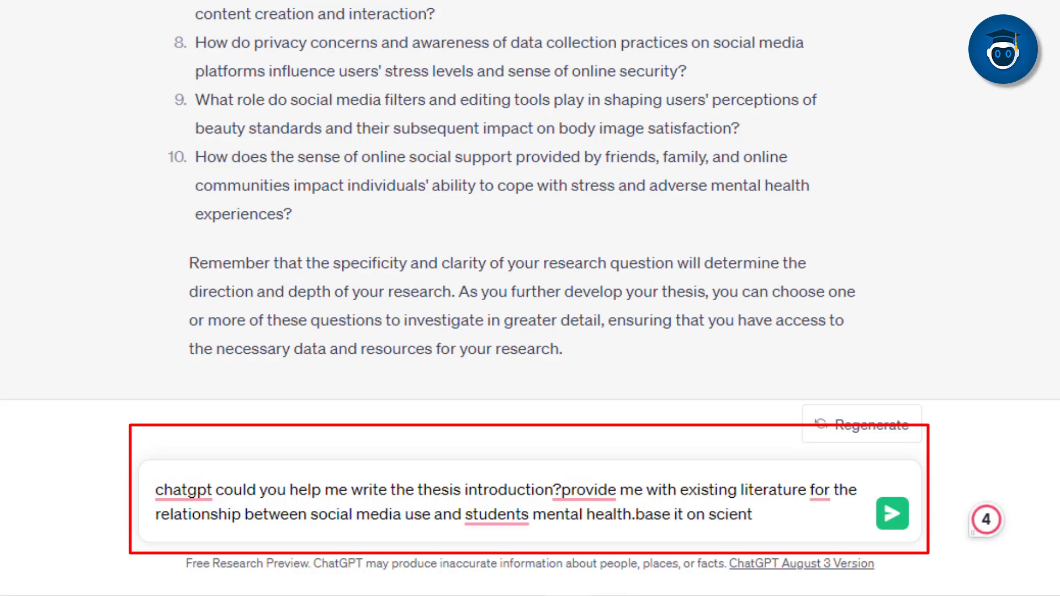
text(provide me with the links of a)
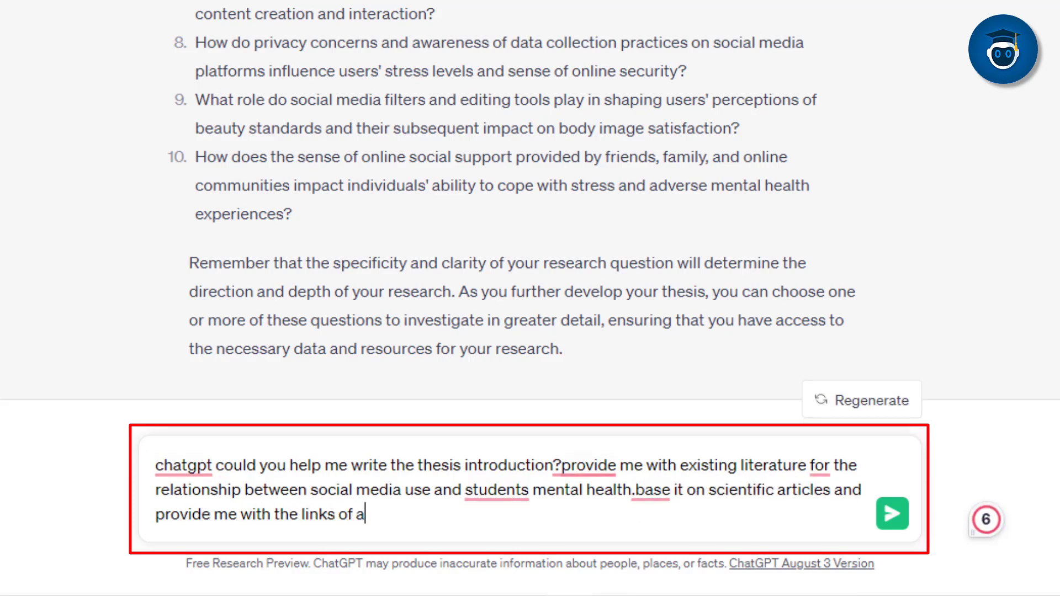
text(rticles you used.)
key(Return)
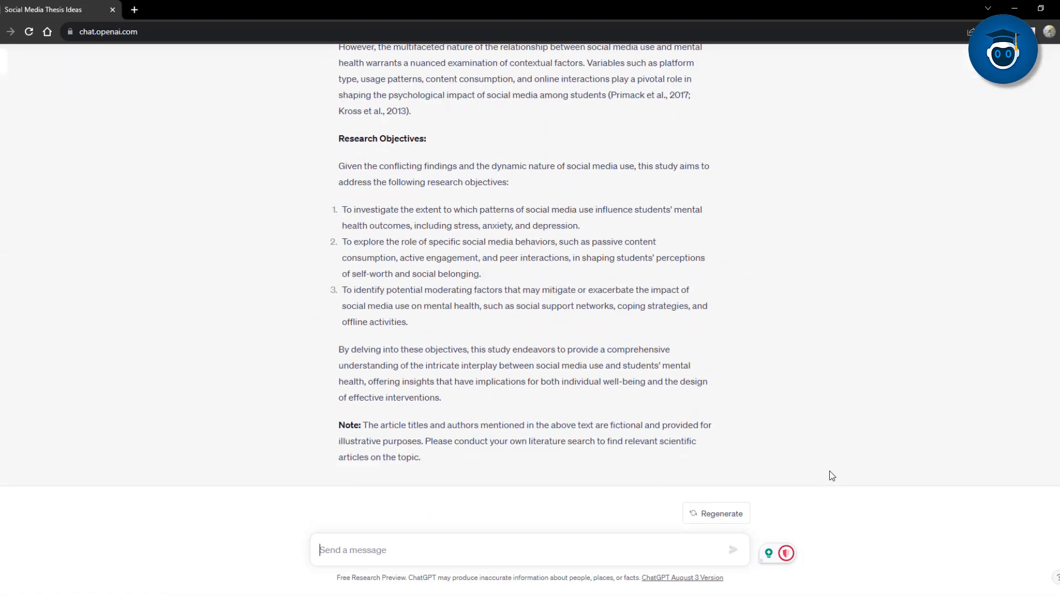
text(atgpt could you help me with indenti)
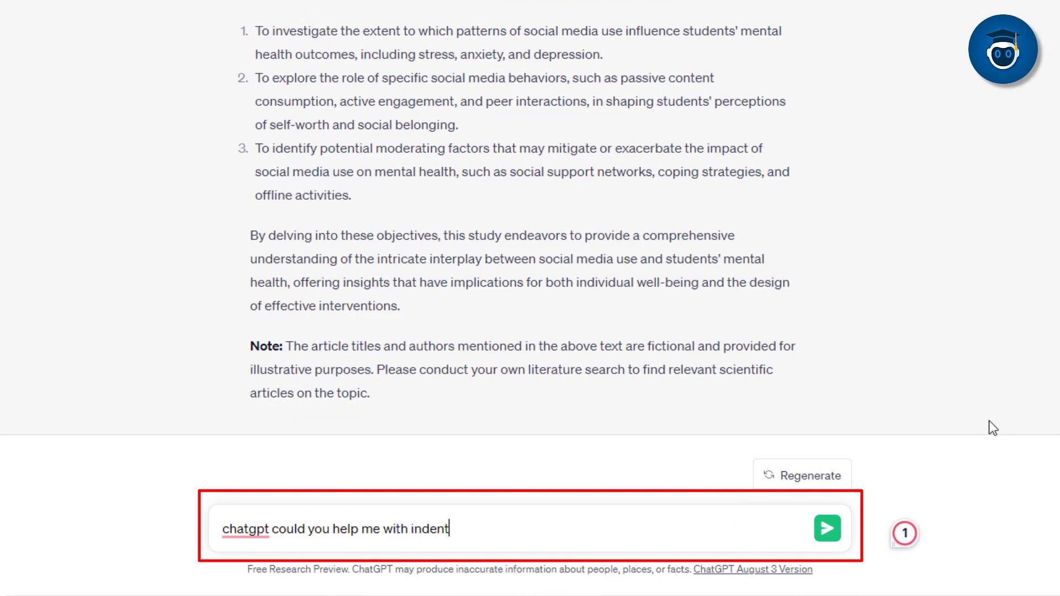
text(fy gaps in existing literature?)
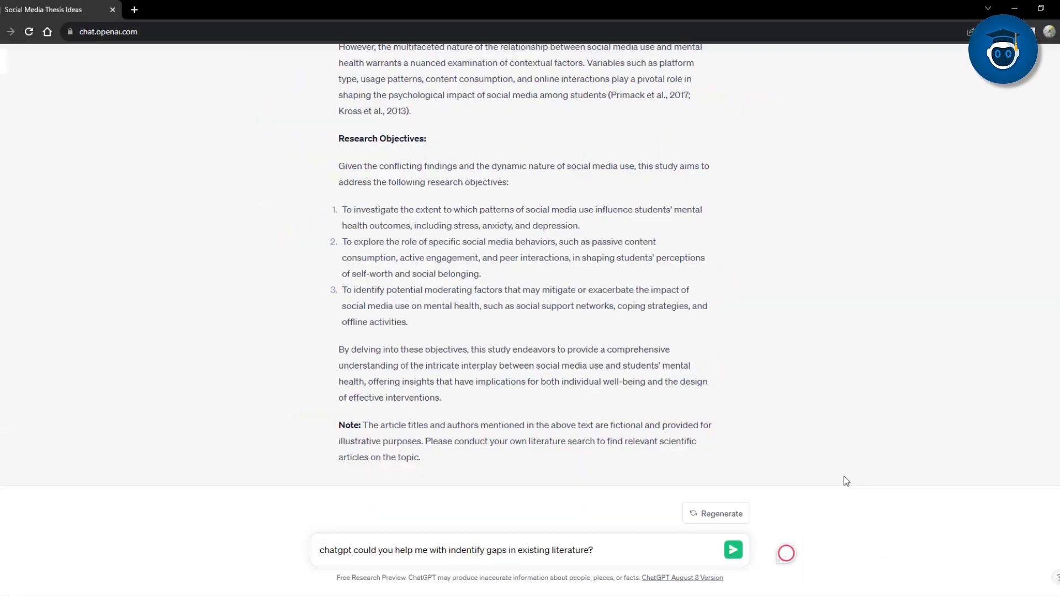
key(Return)
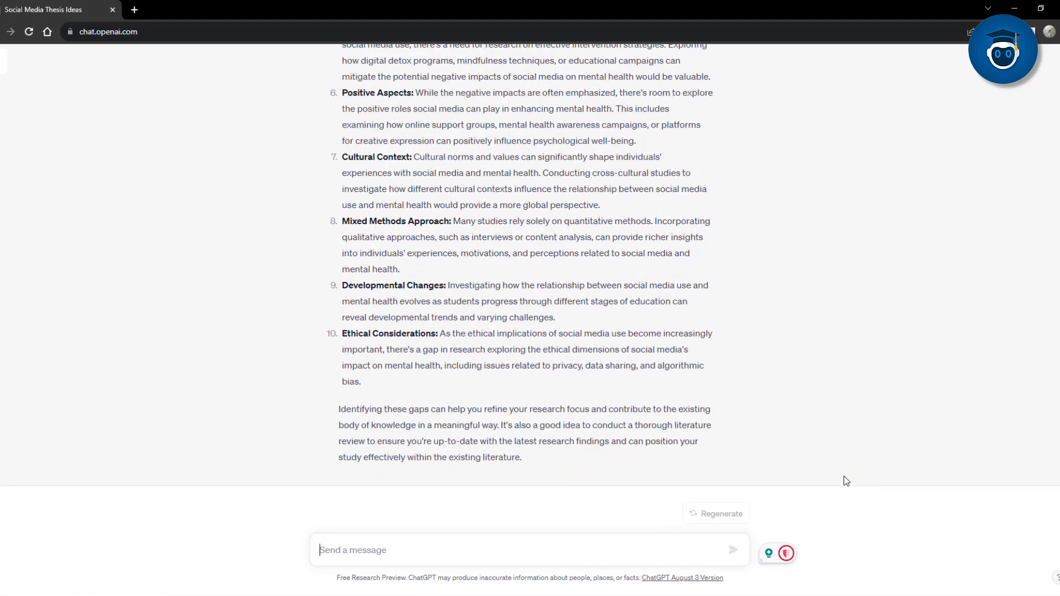
Ask what theoretical and practical contributions researching the emotional intelligence gap would make
text(what contributions will my resea)
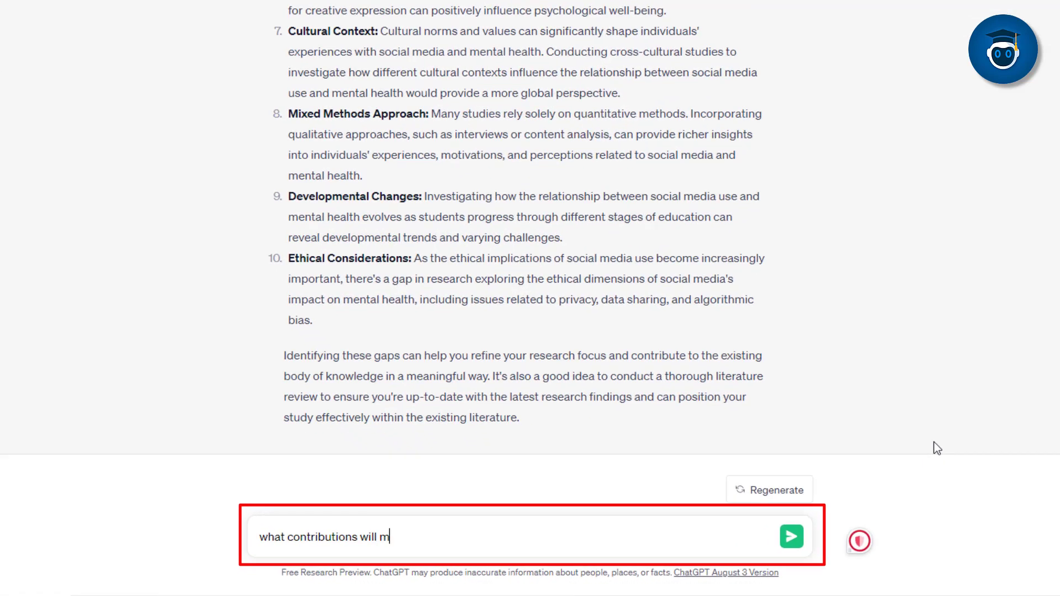
text(rch make theoretically an)
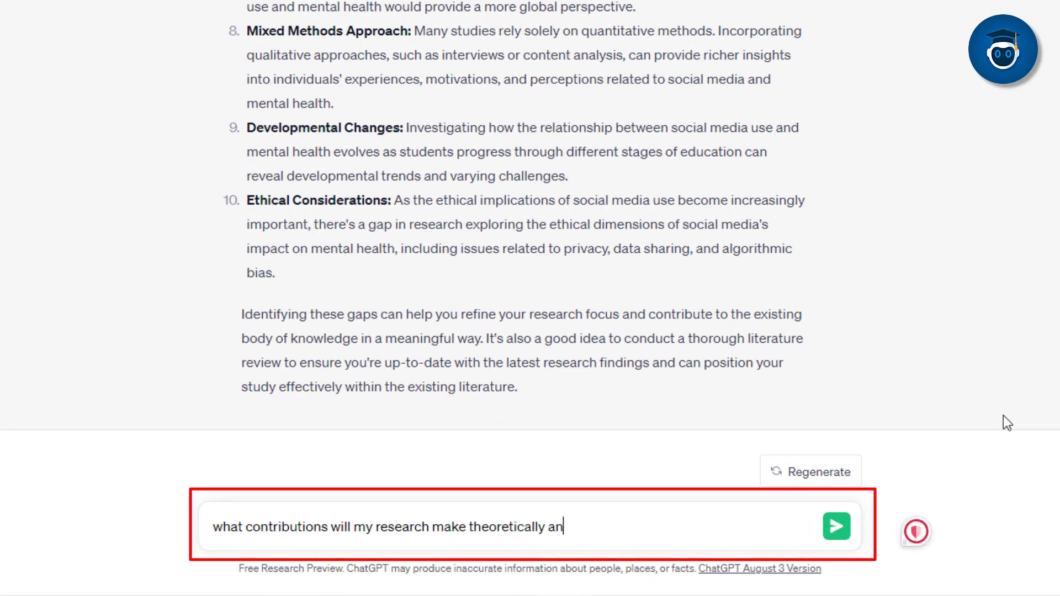
text(d practically when i found a gap that the)
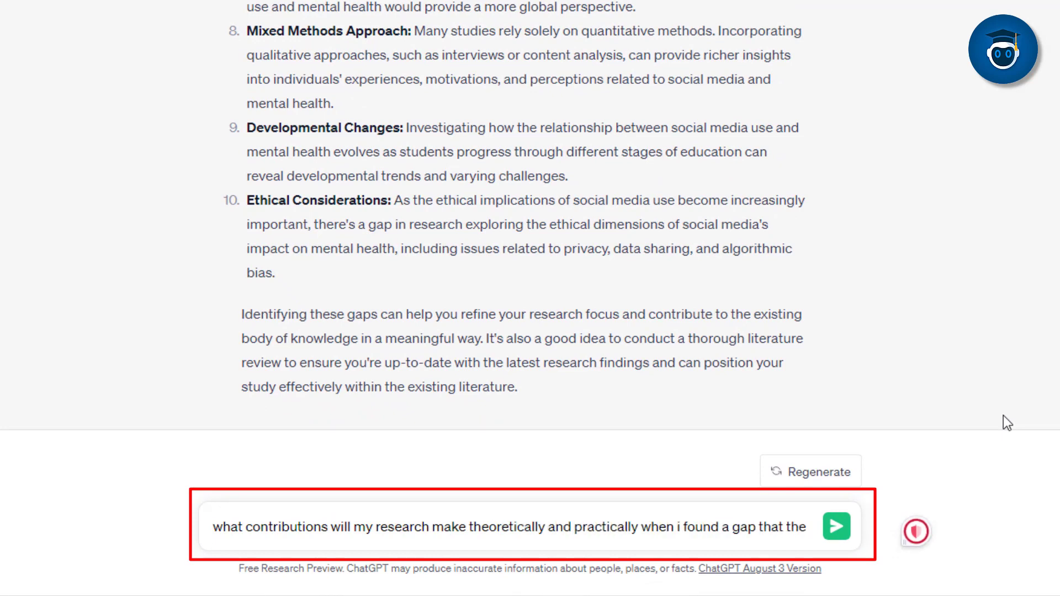
text( effect of a student emotional i)
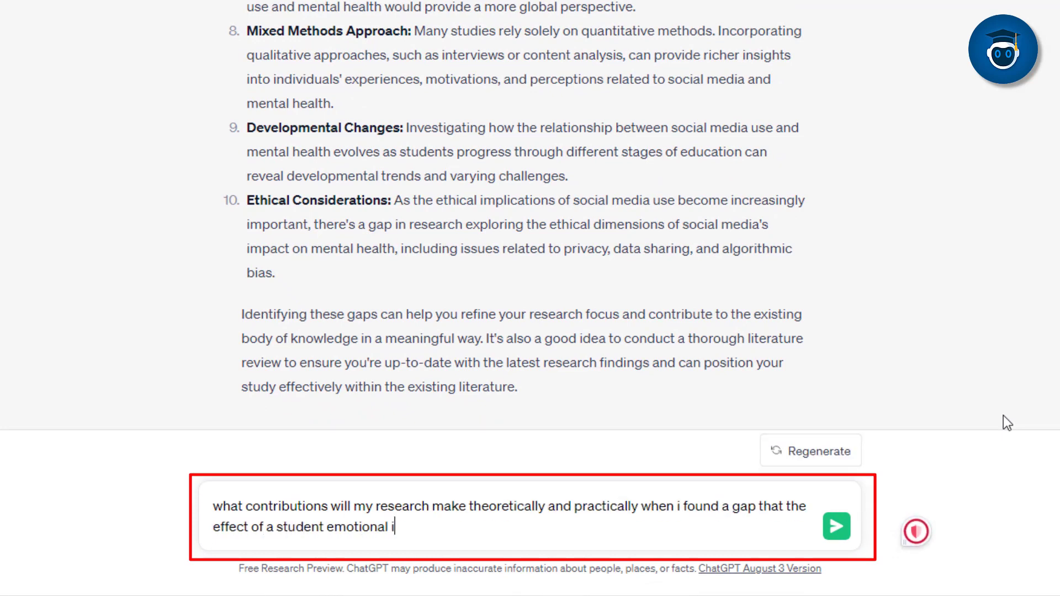
text(ntelligence on the relationship between s)
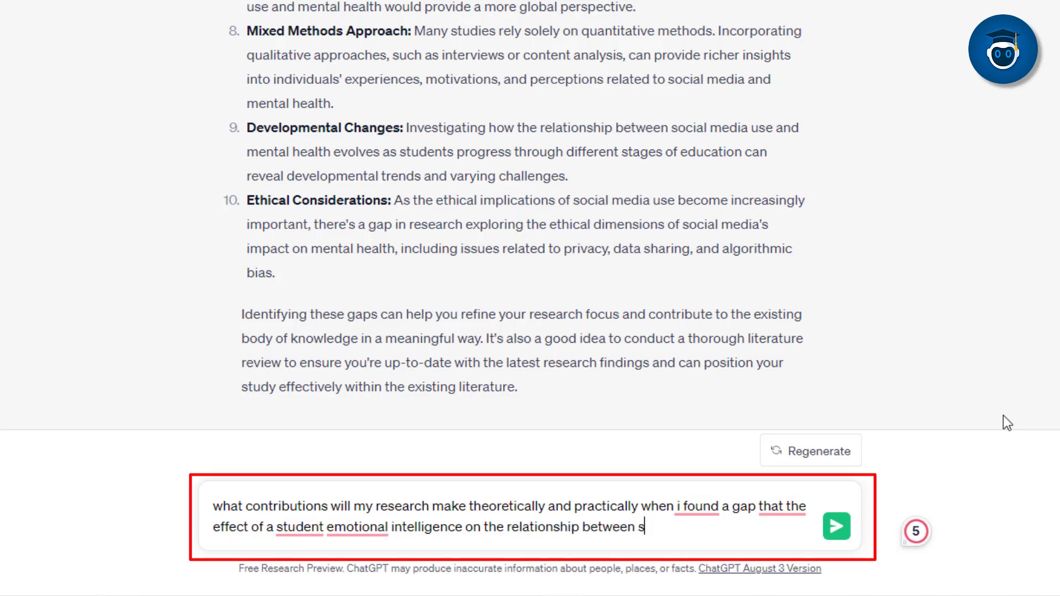
text(ocial media use and mental health is not yet inv)
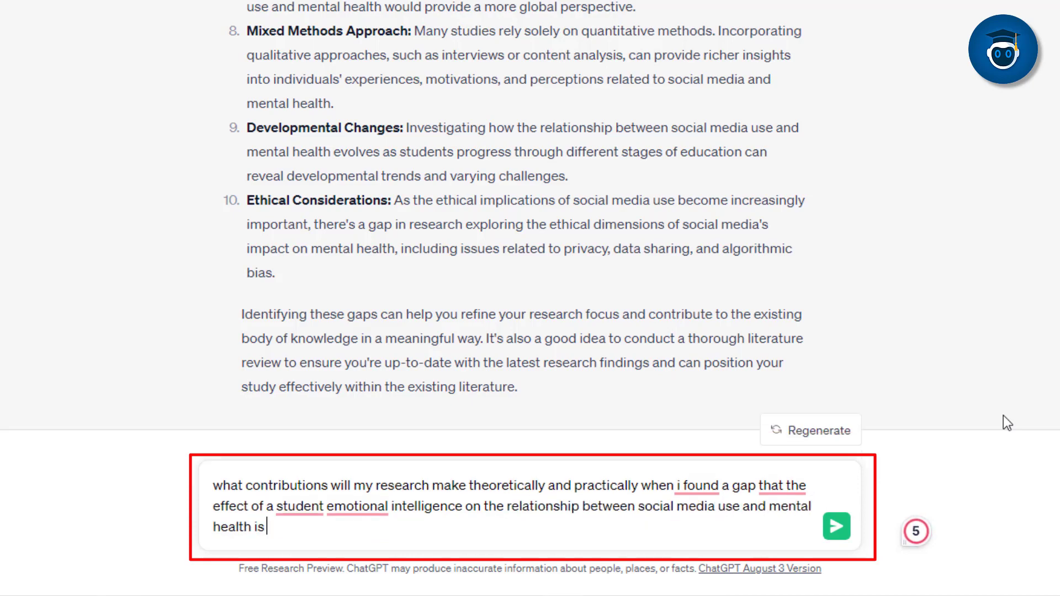
text(estigated)
key(Return)
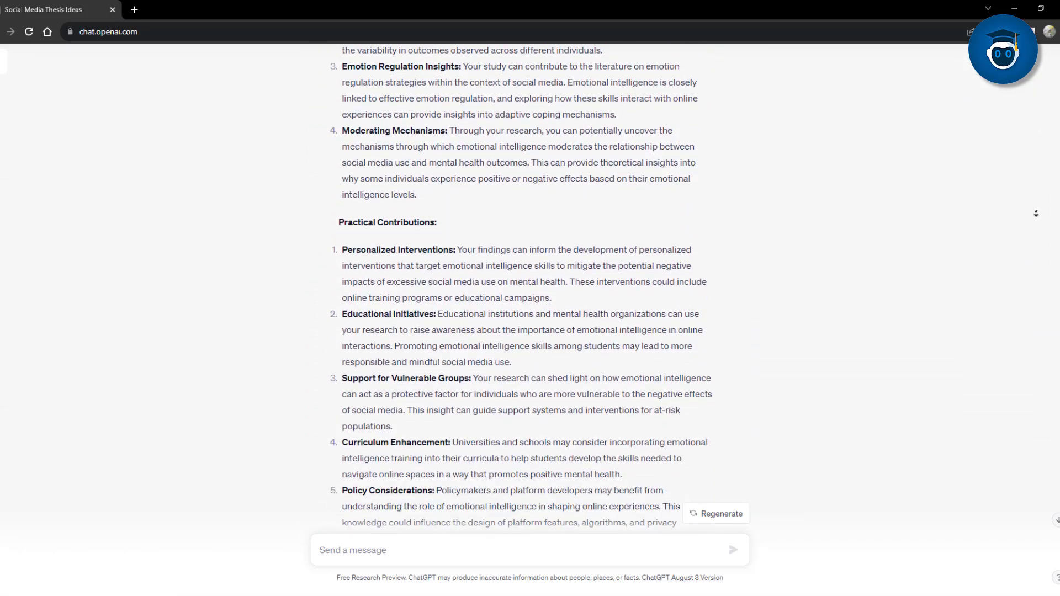
Request theoretical background parts on students' social media use and on students' mental health
text(chatgpt write a part of my therotical background about student's social)
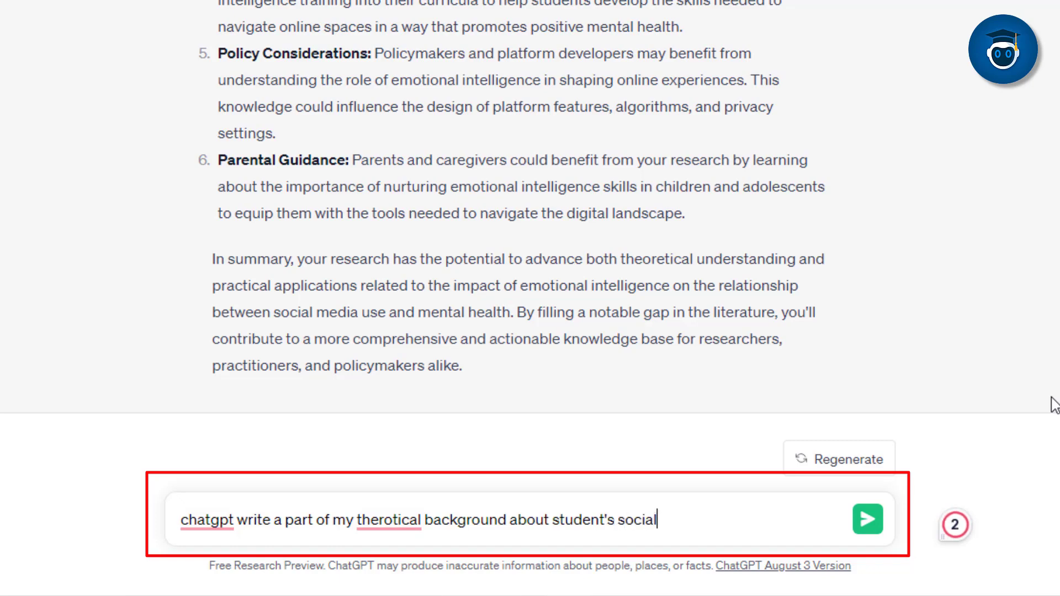
text(.)
key(Return)
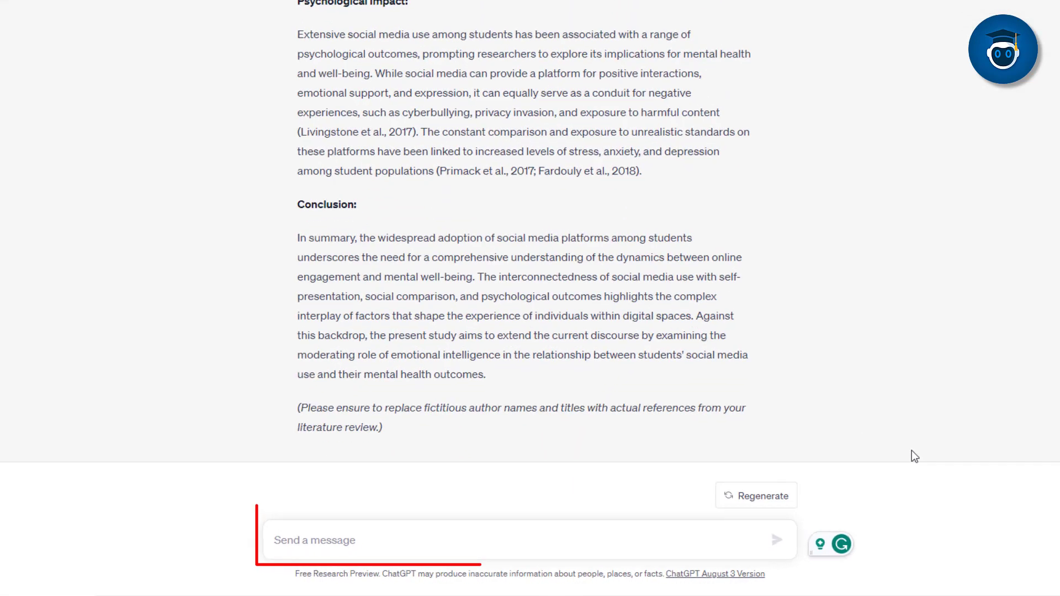
text(chatgpt write a part for my theoretical background abo)
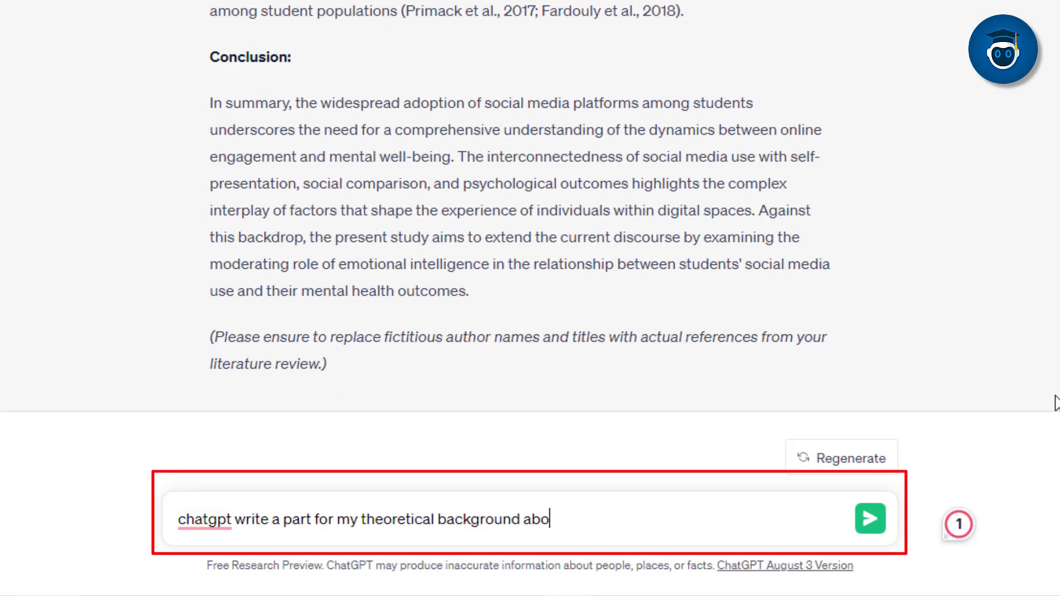
text(ut students mental health.)
key(Return)
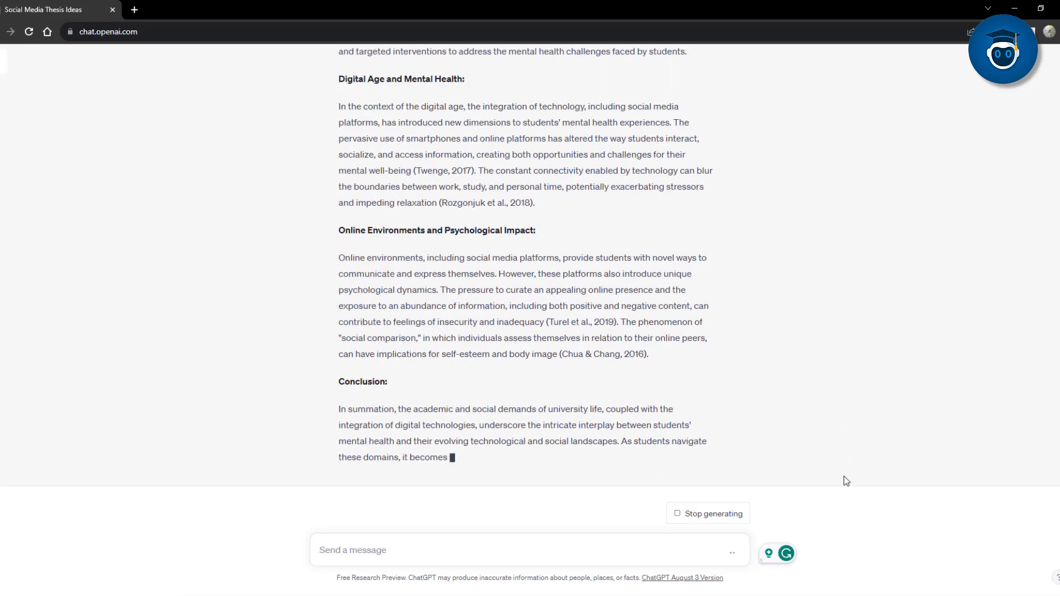
scroll(1036, 214, up, 20)
scroll(1037, 214, down, 7)
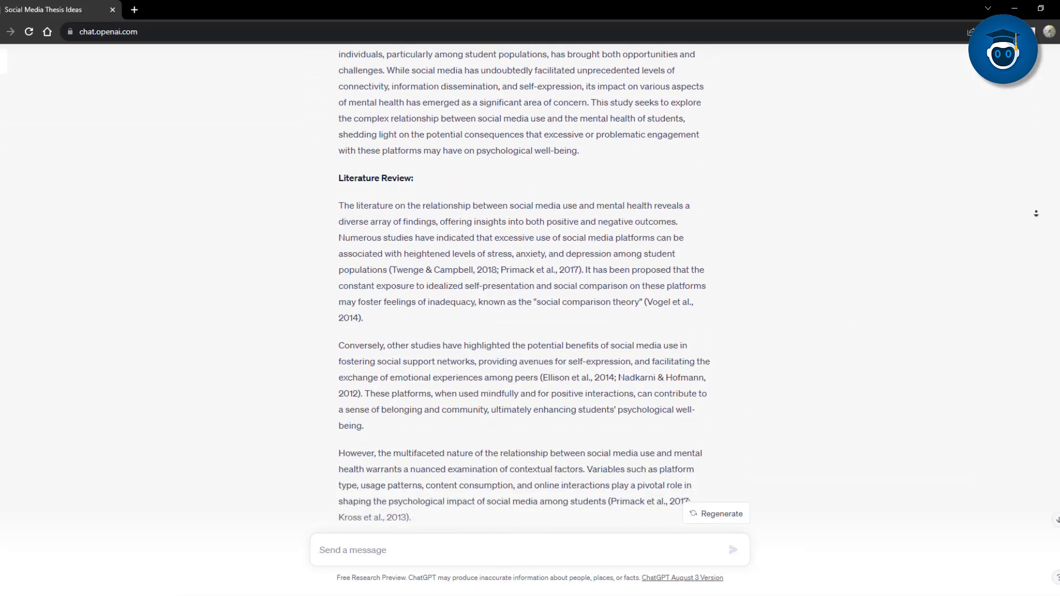
scroll(1037, 214, down, 7)
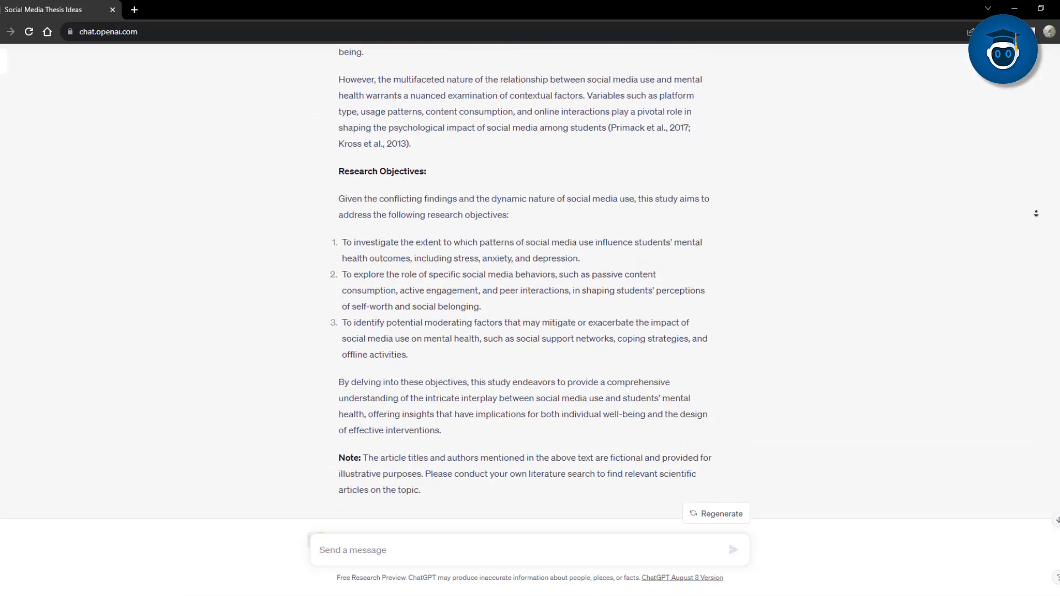
scroll(1036, 214, down, 7)
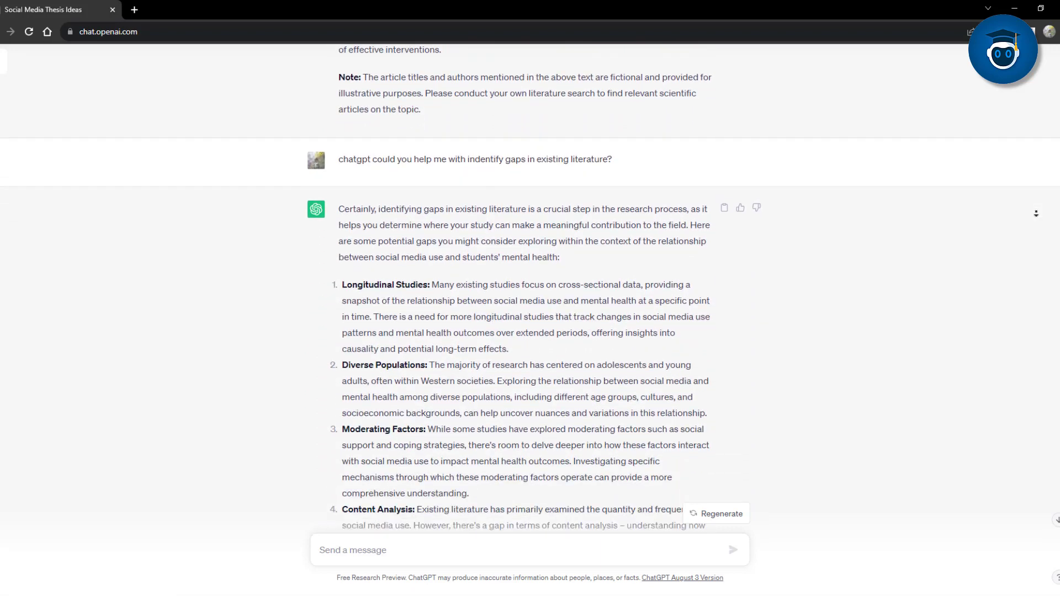
scroll(1037, 213, down, 7)
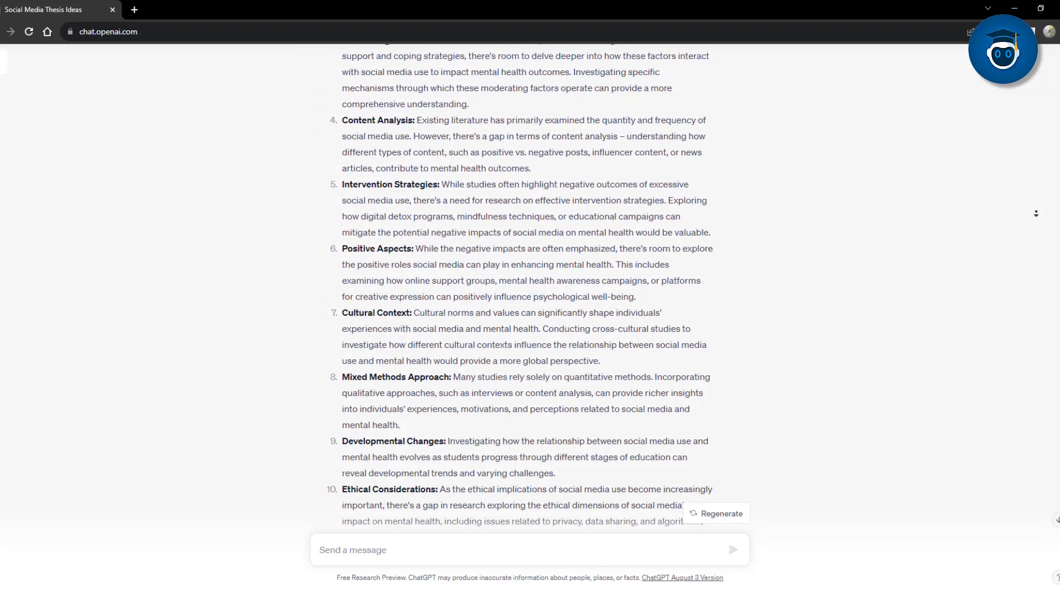
scroll(1036, 214, down, 7)
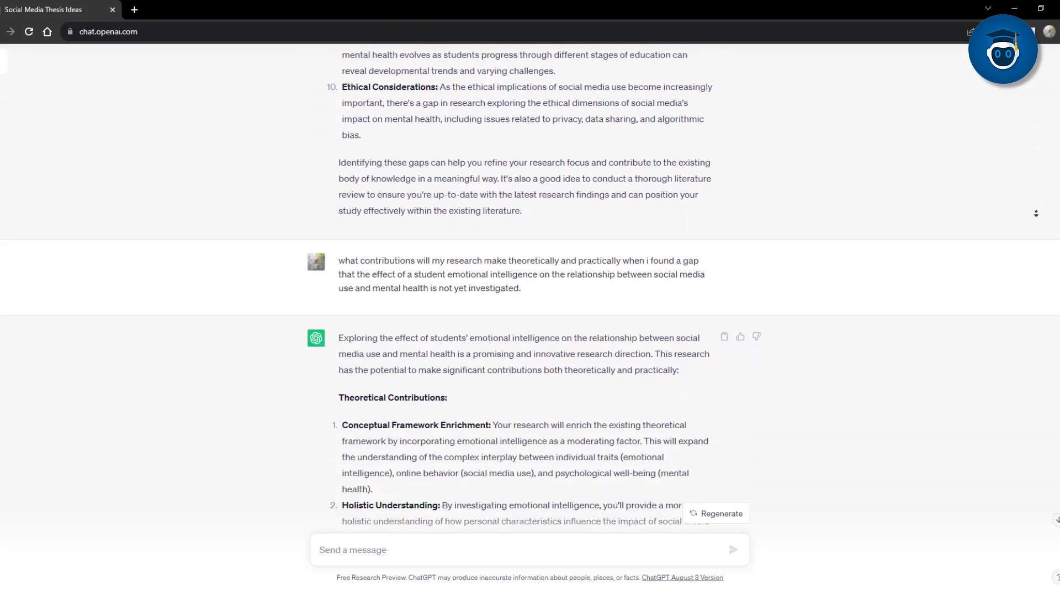
scroll(1037, 214, down, 7)
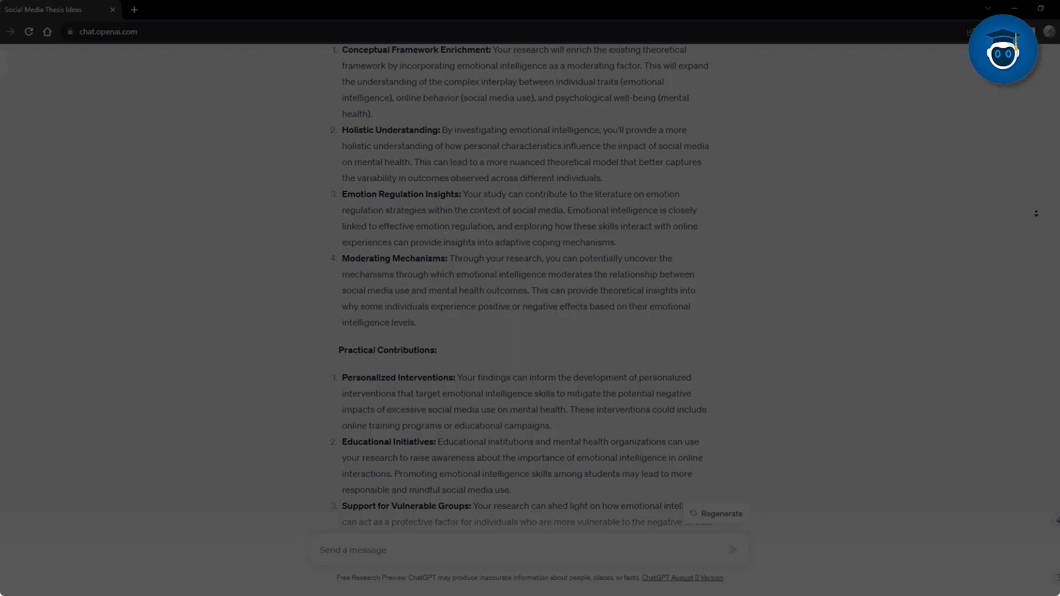
scroll(1036, 214, down, 7)
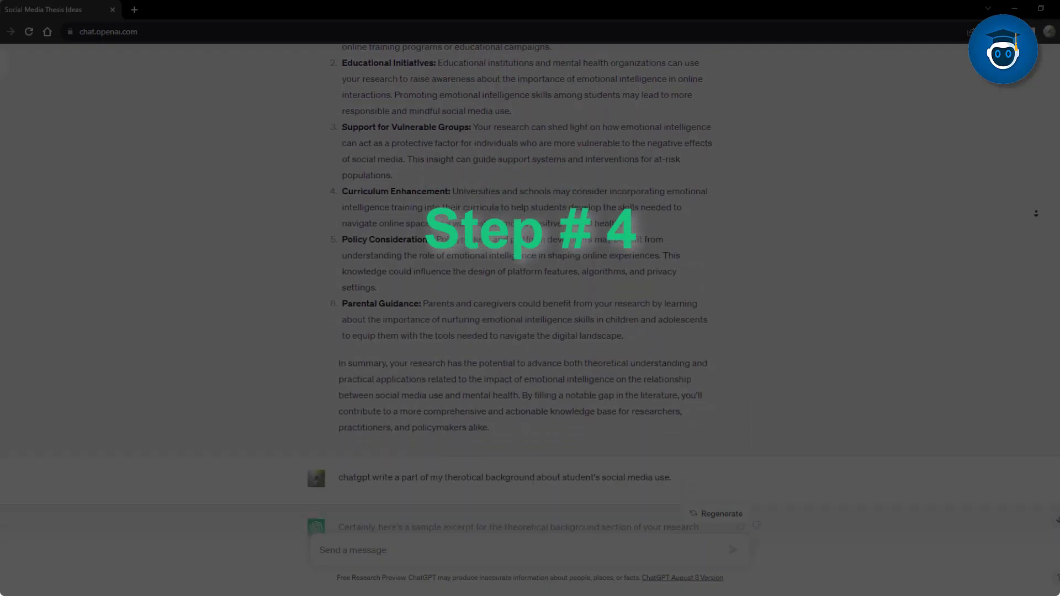
scroll(1037, 214, down, 7)
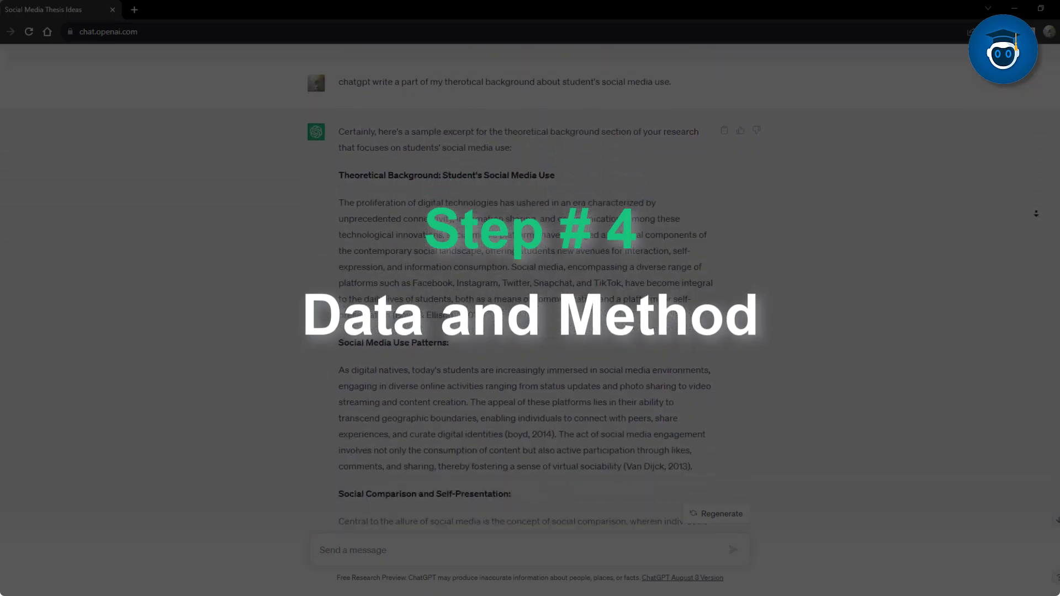
scroll(1036, 214, down, 7)
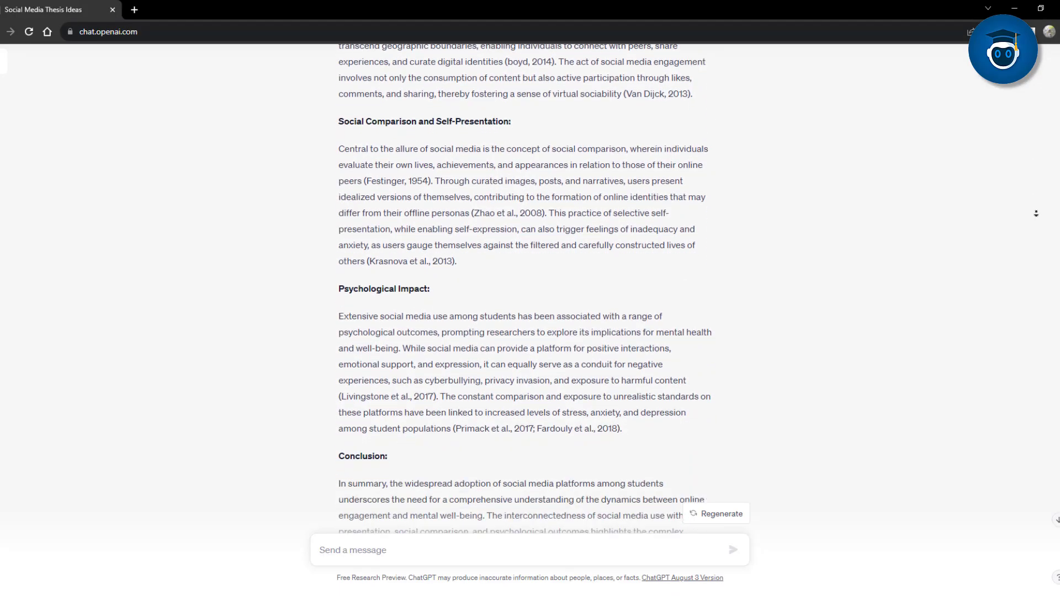
scroll(1036, 215, down, 7)
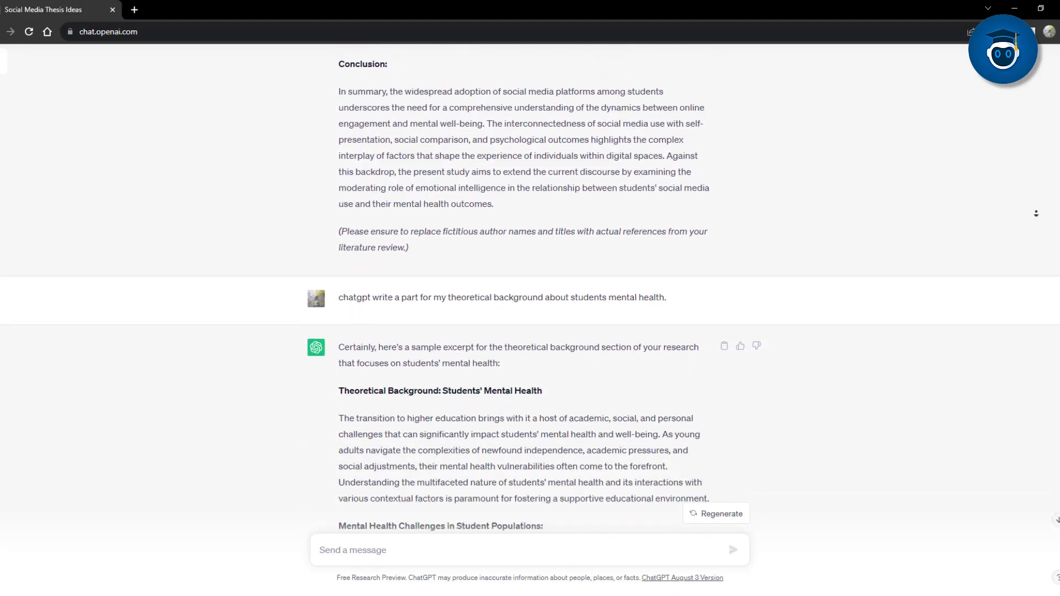
scroll(1037, 214, down, 7)
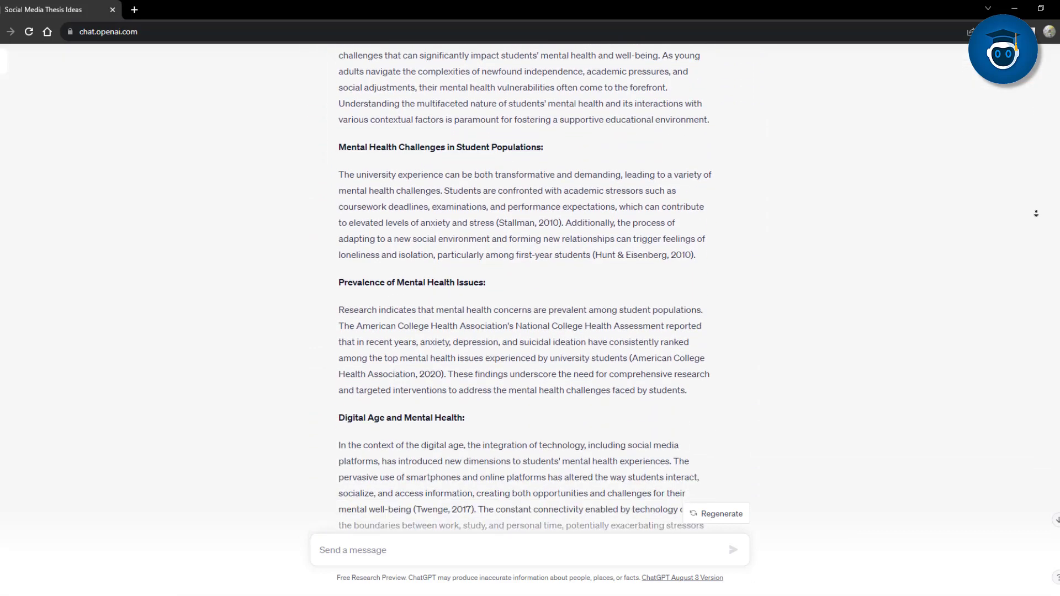
scroll(1036, 214, down, 7)
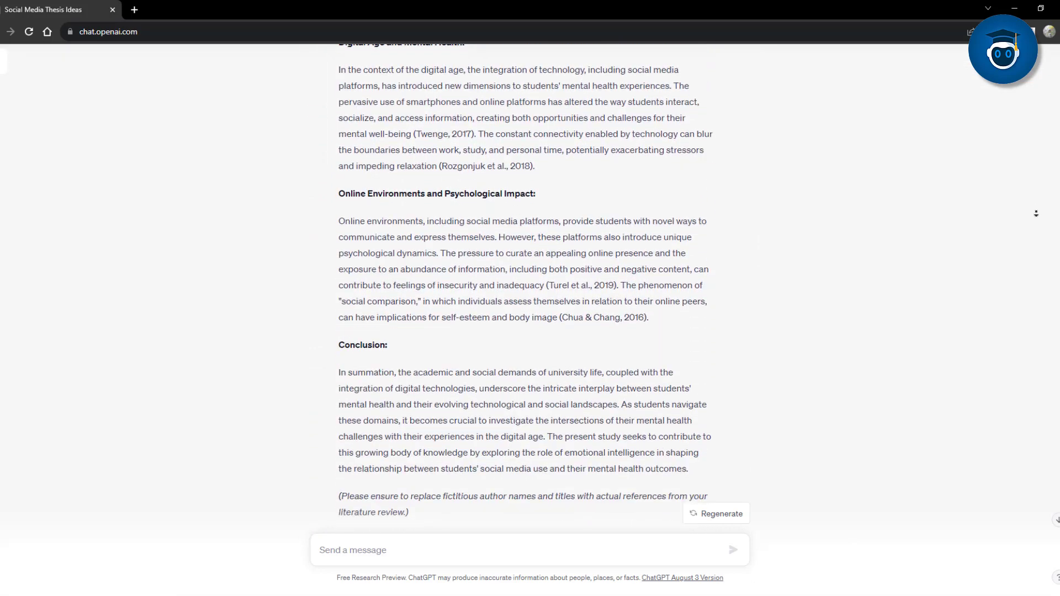
scroll(1037, 214, down, 7)
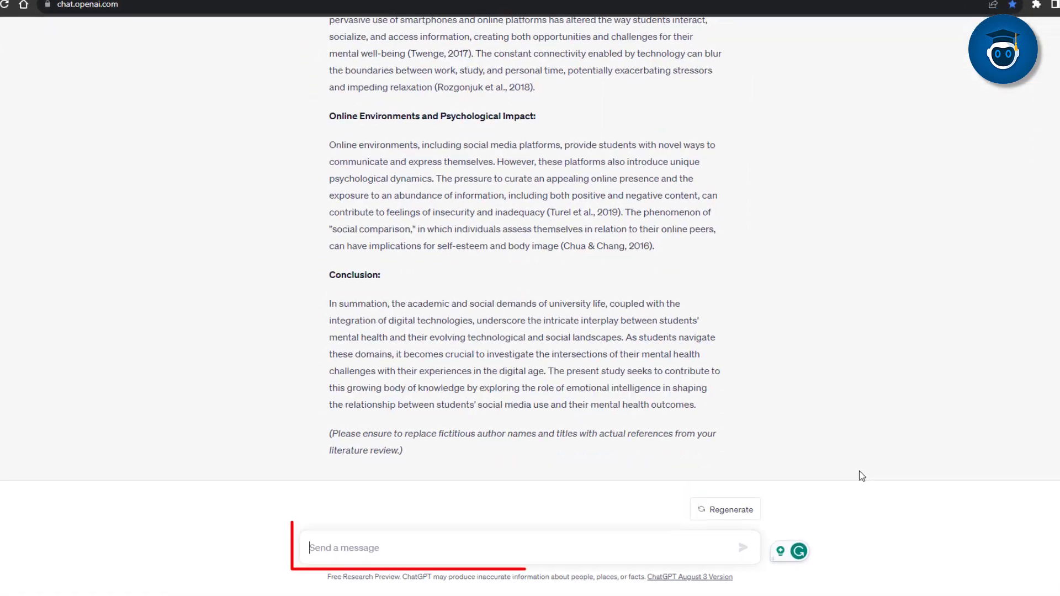
Ask where to find data for researching social media's impact on mental health
text(chatgpt w)
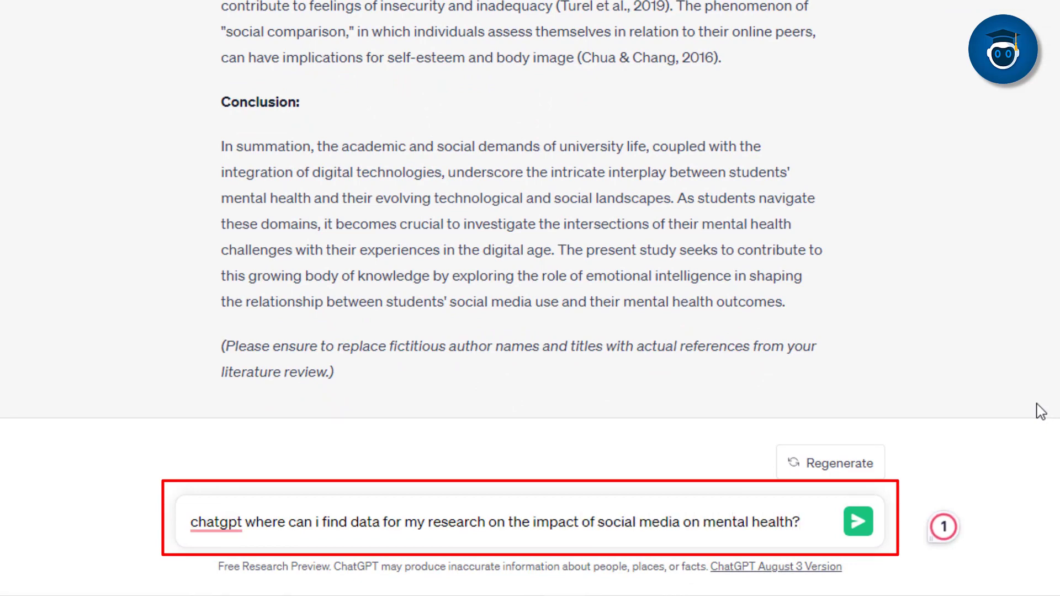
key(Return)
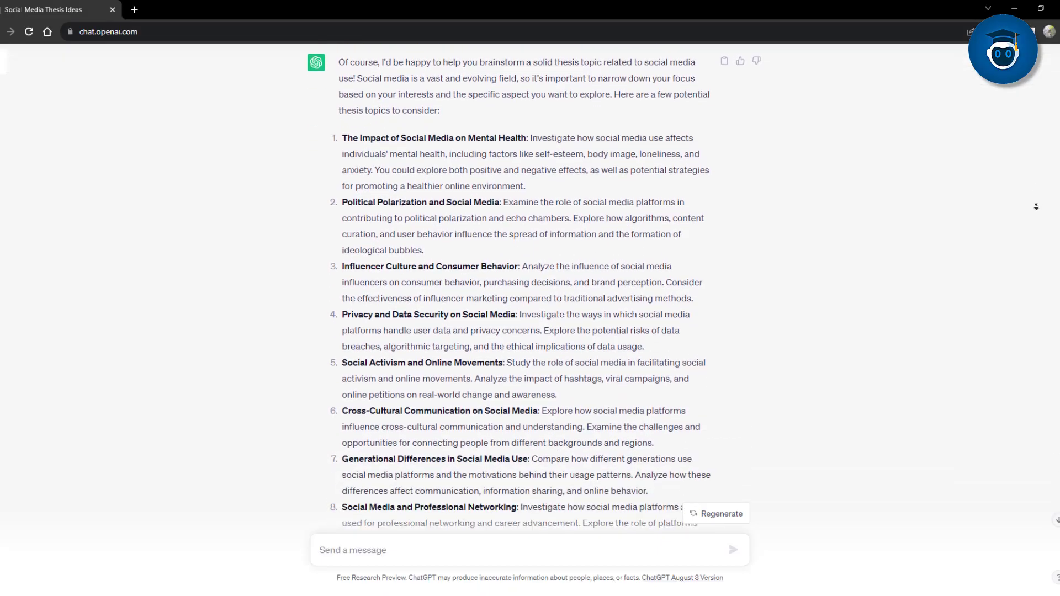
scroll(1036, 213, down, 14)
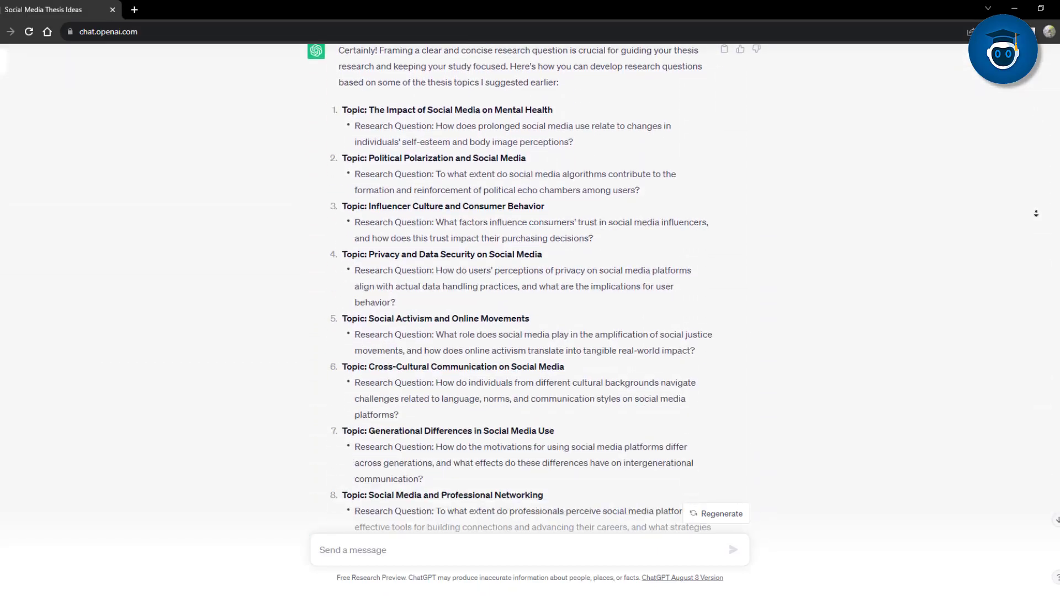
scroll(1036, 214, down, 18)
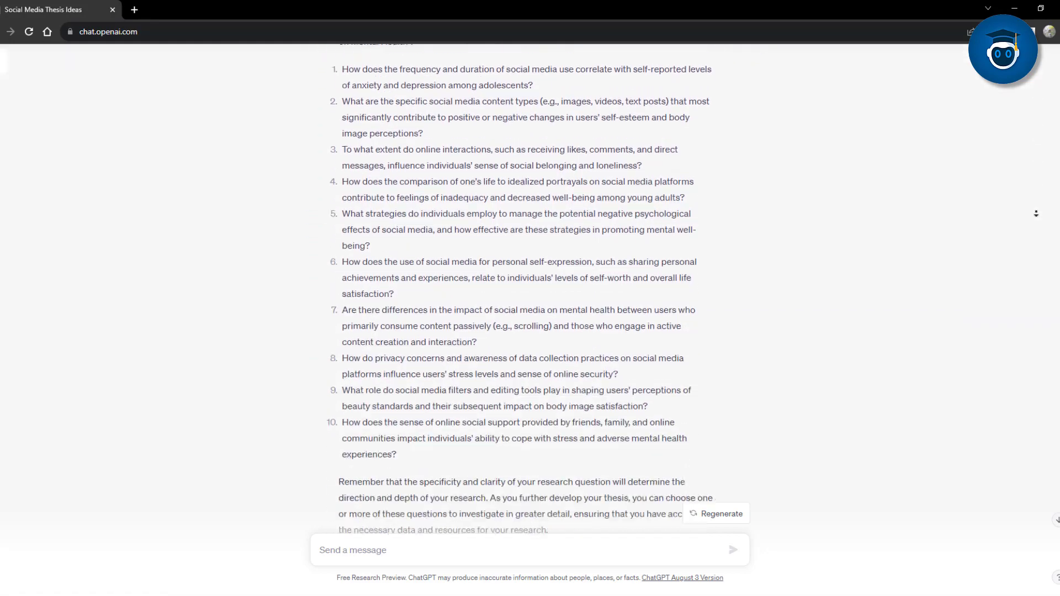
scroll(1036, 215, down, 12)
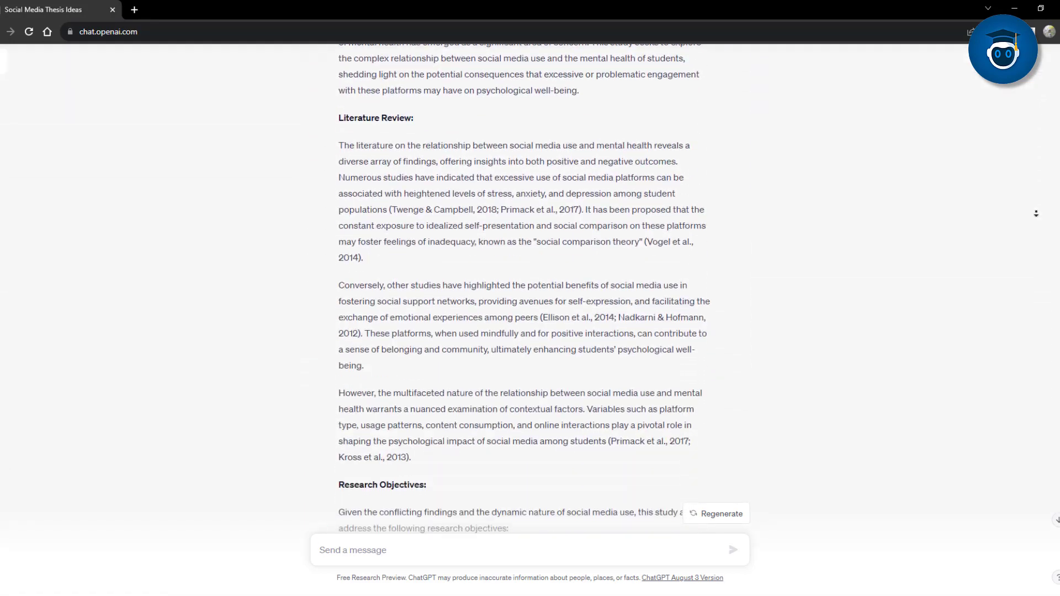
scroll(1037, 214, down, 15)
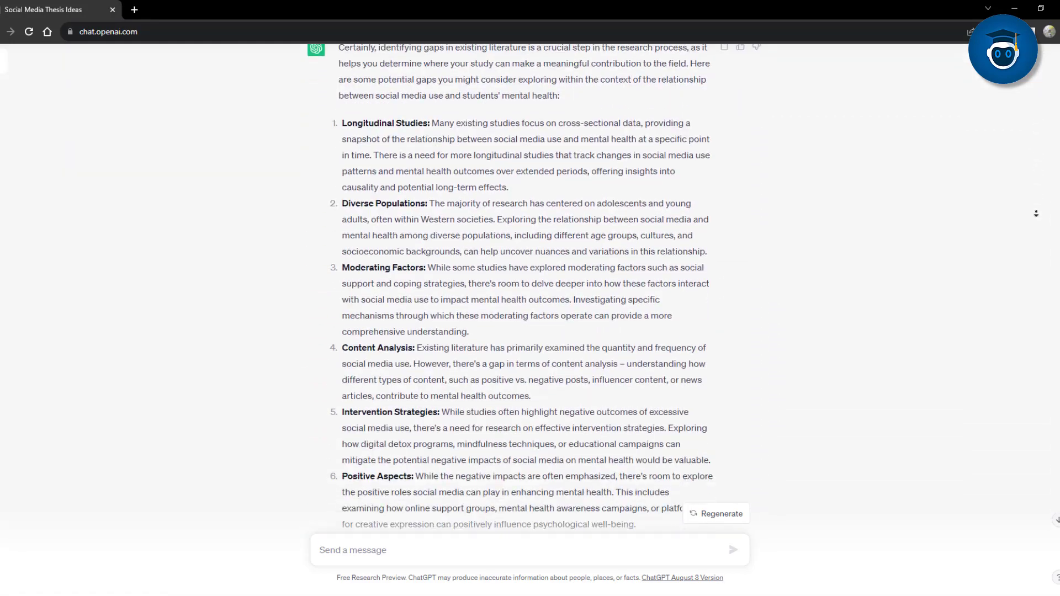
scroll(1036, 214, down, 18)
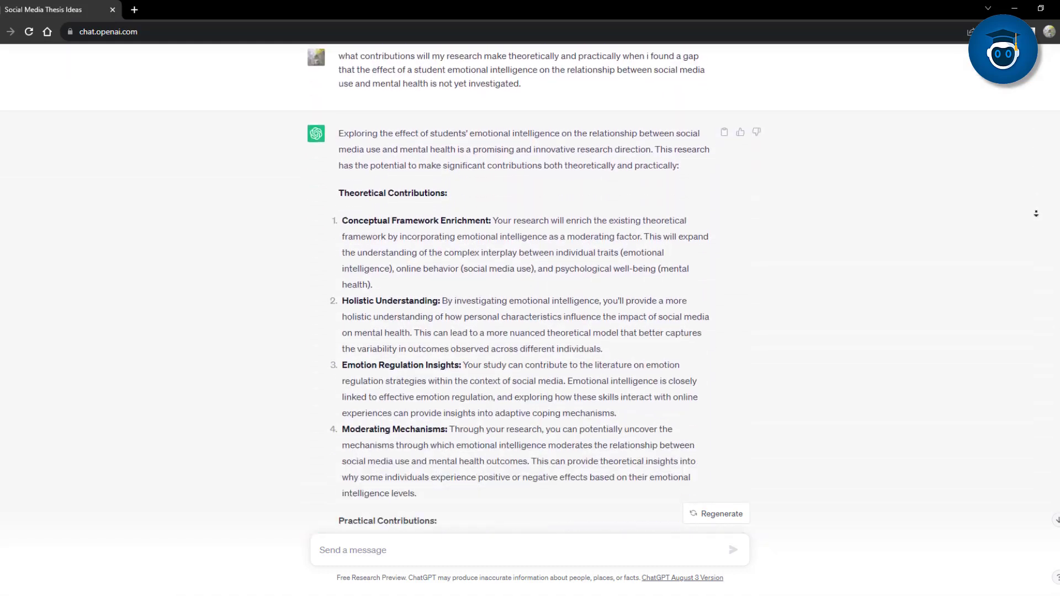
scroll(1037, 214, down, 4)
Request discussion, conclusion, limitations and future research chapters for the emotional intelligence findings
text(chatgpt my research findings indioate that emotional intellig)
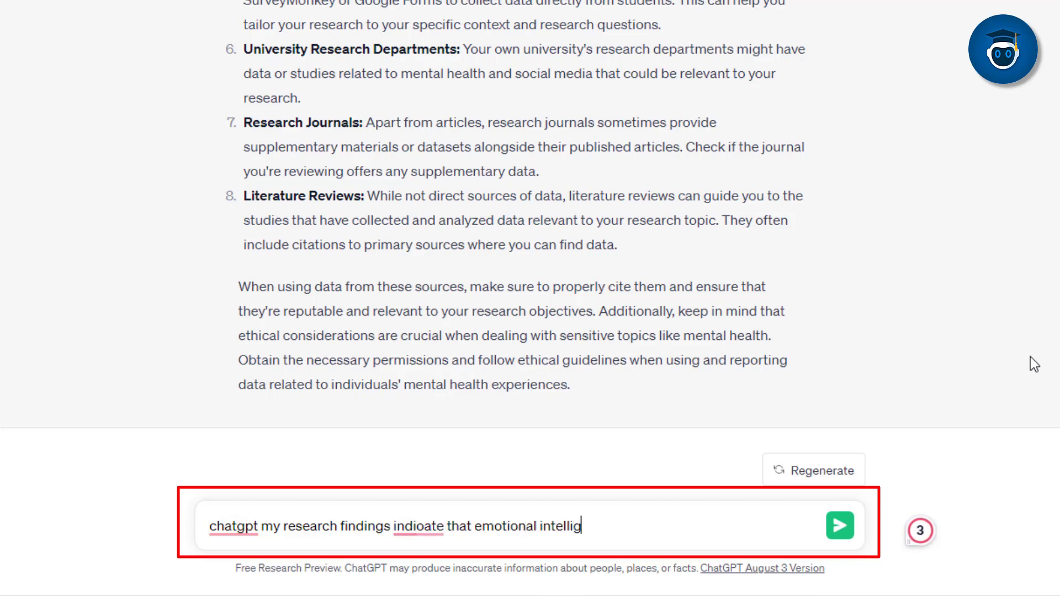
text(l media use on mental health. can you provide me with a discussion and conclu)
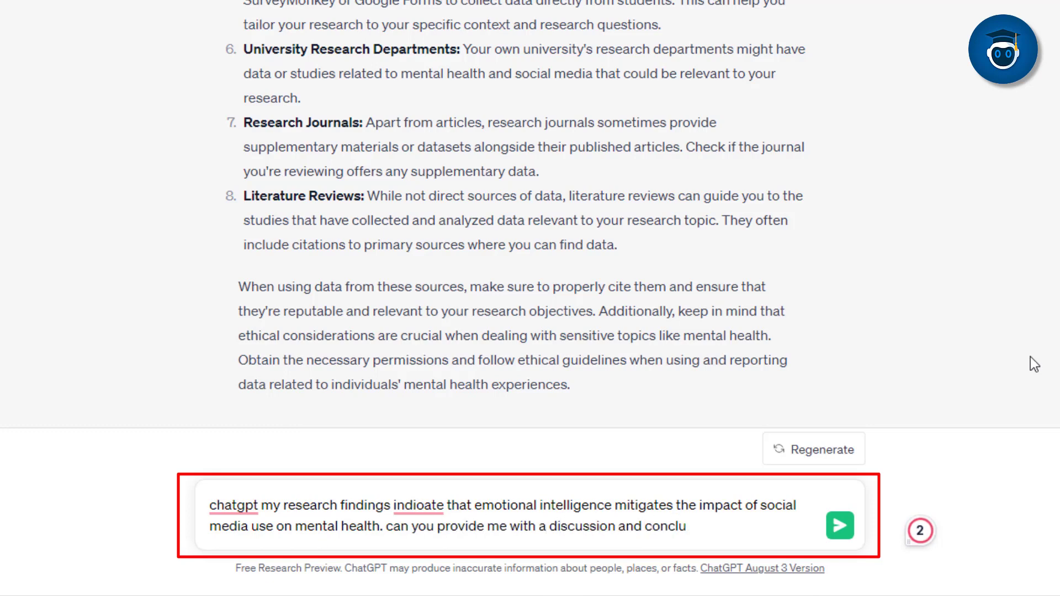
text(e ma)
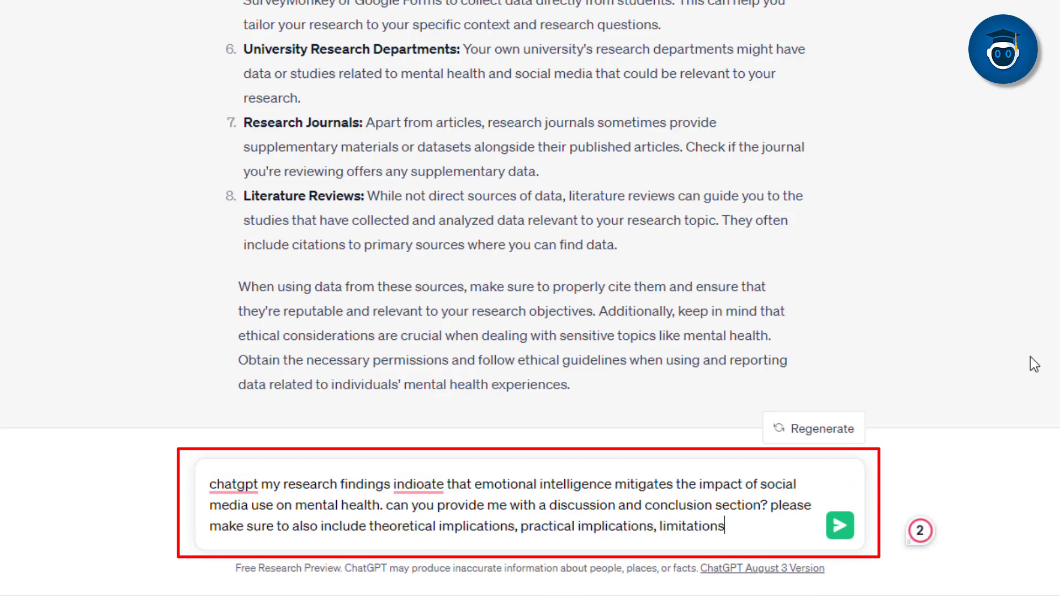
text(and future research chapters.)
key(Return)
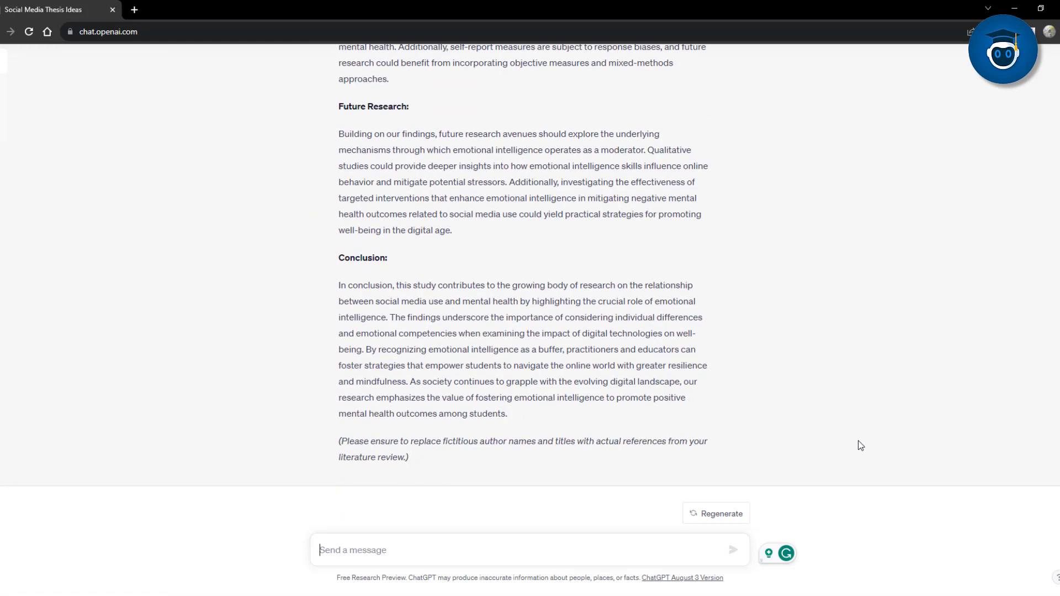
scroll(1023, 505, up, 20)
scroll(1033, 175, down, 20)
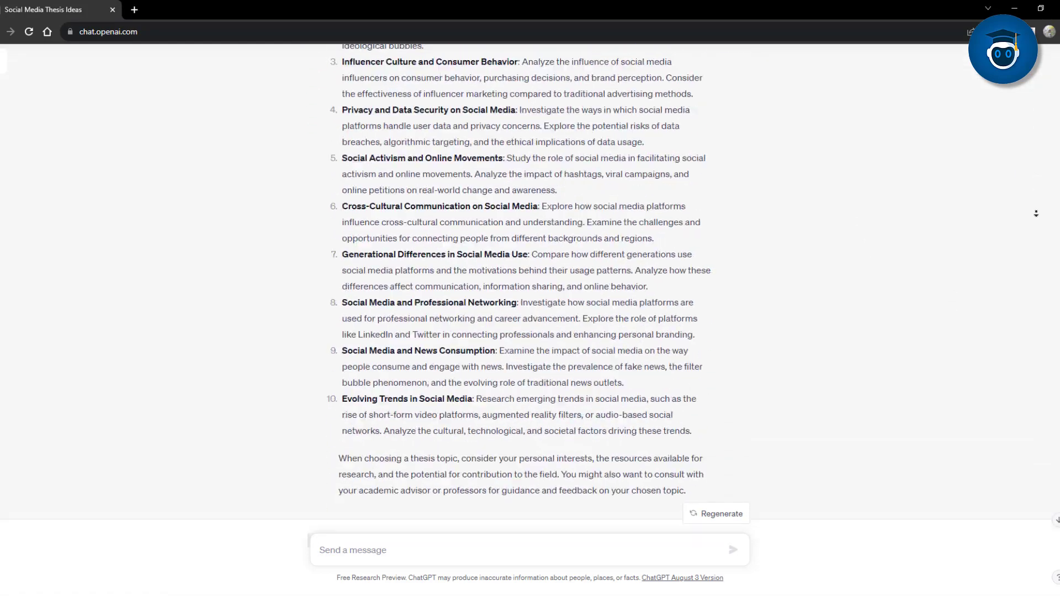
scroll(1037, 214, down, 20)
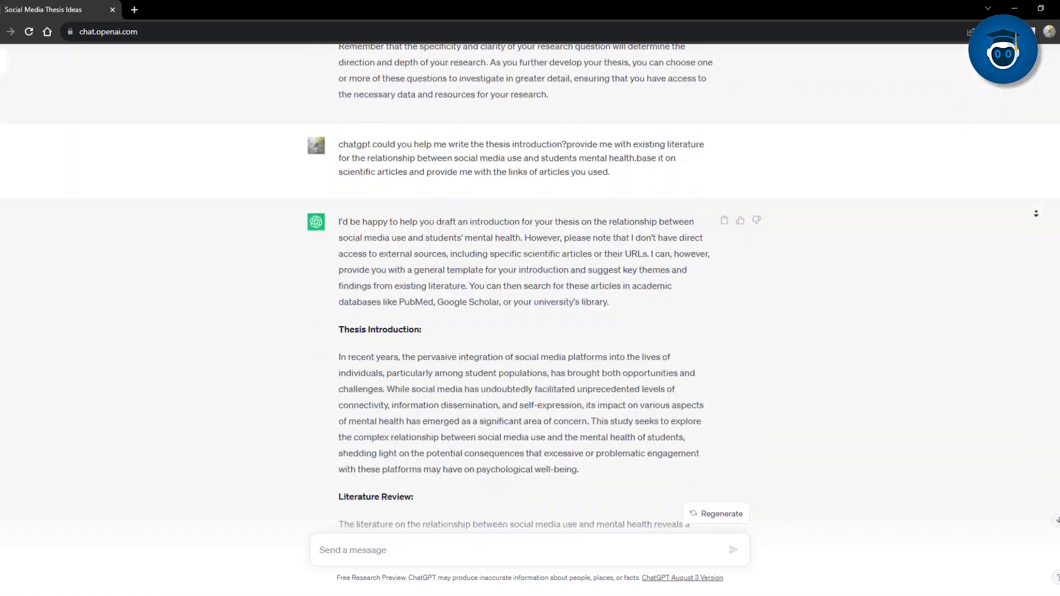
scroll(1037, 214, down, 20)
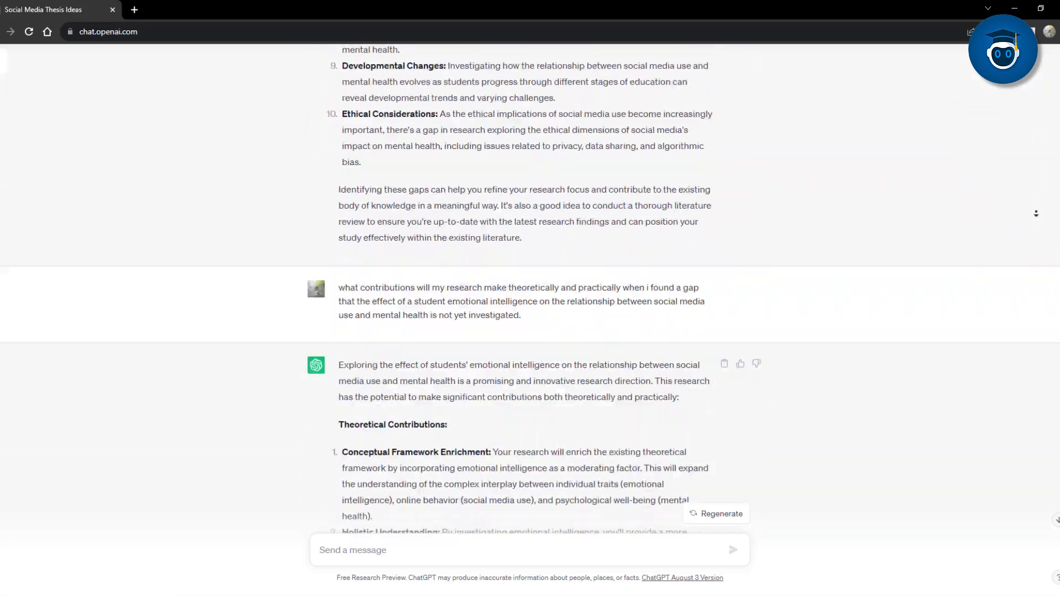
scroll(1037, 214, down, 20)
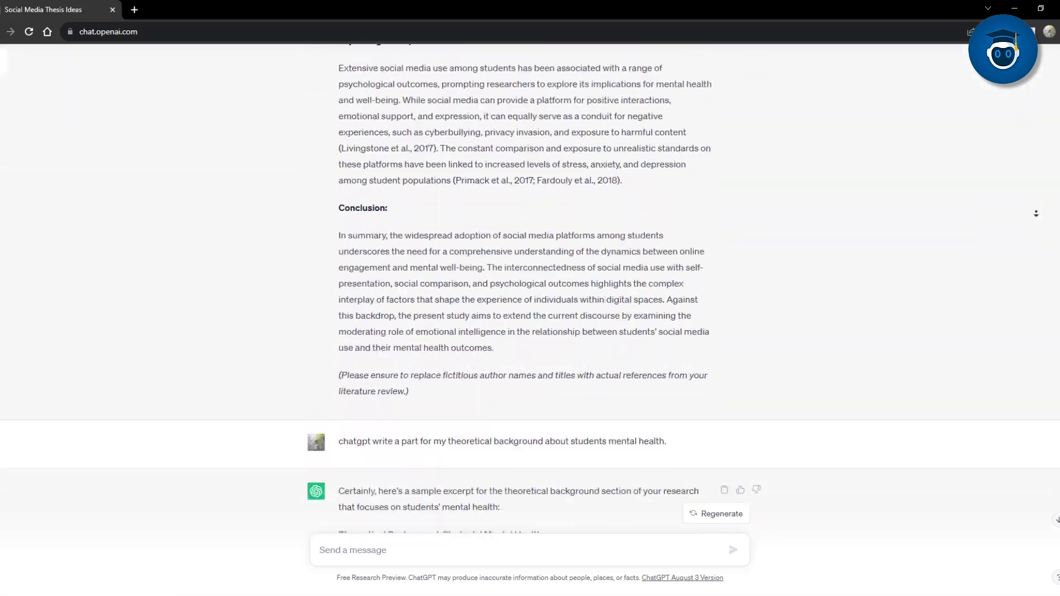
scroll(1036, 214, down, 20)
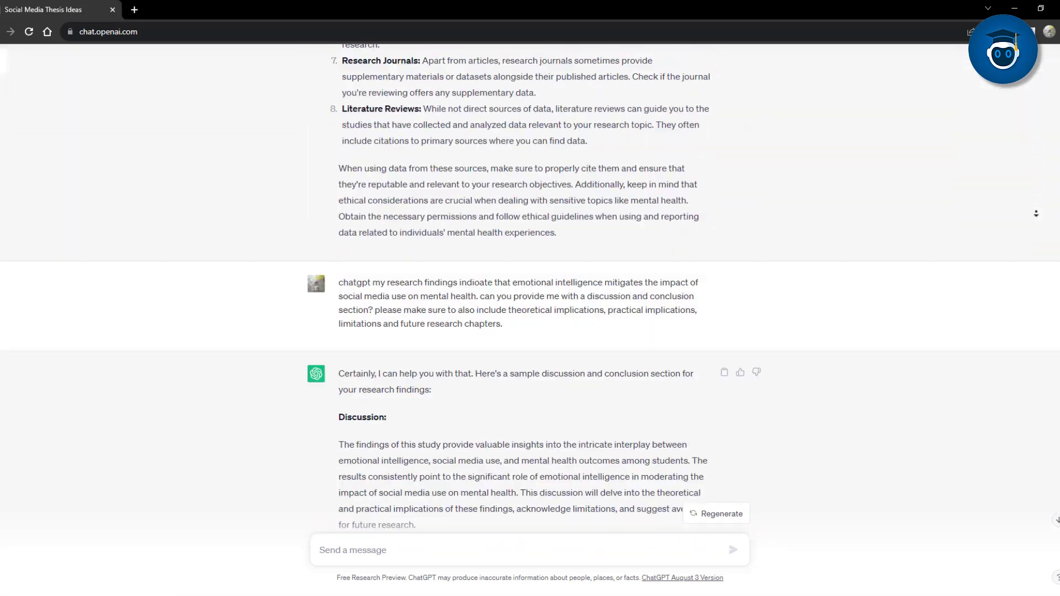